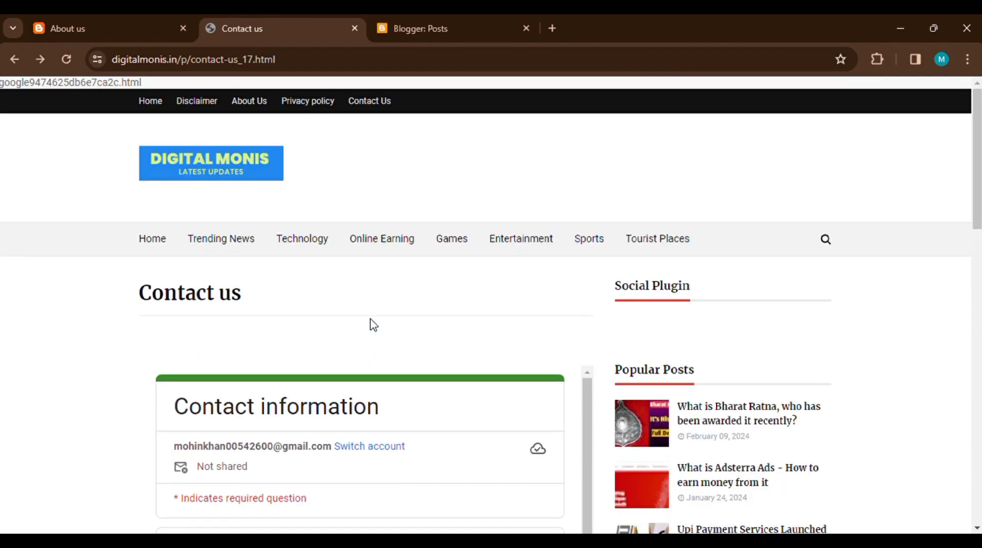
click(450, 20)
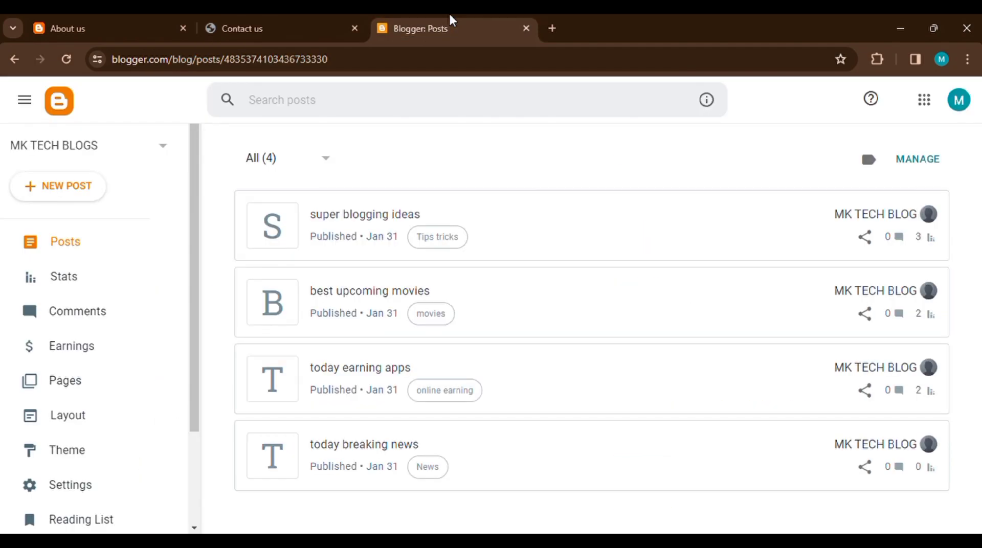
click(36, 25)
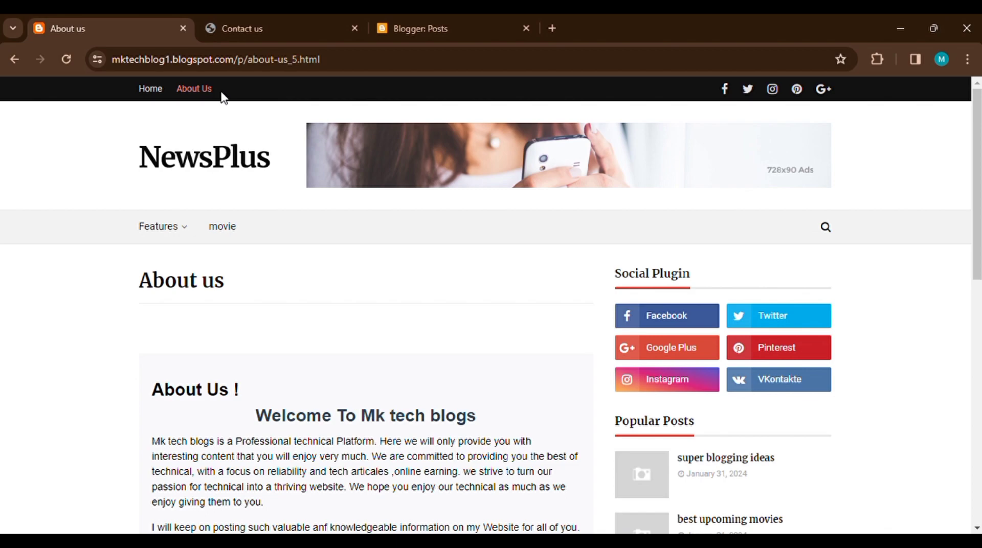
click(459, 20)
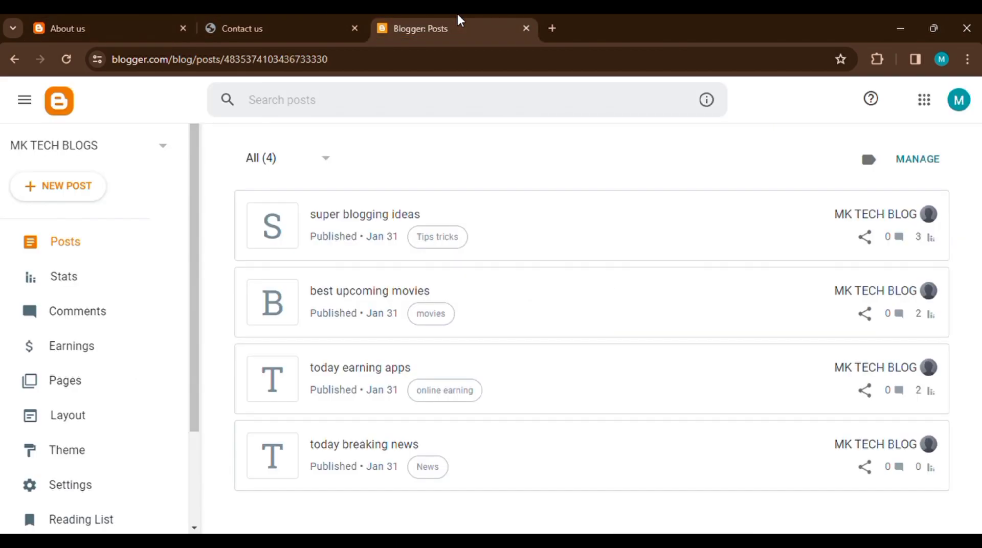
click(242, 17)
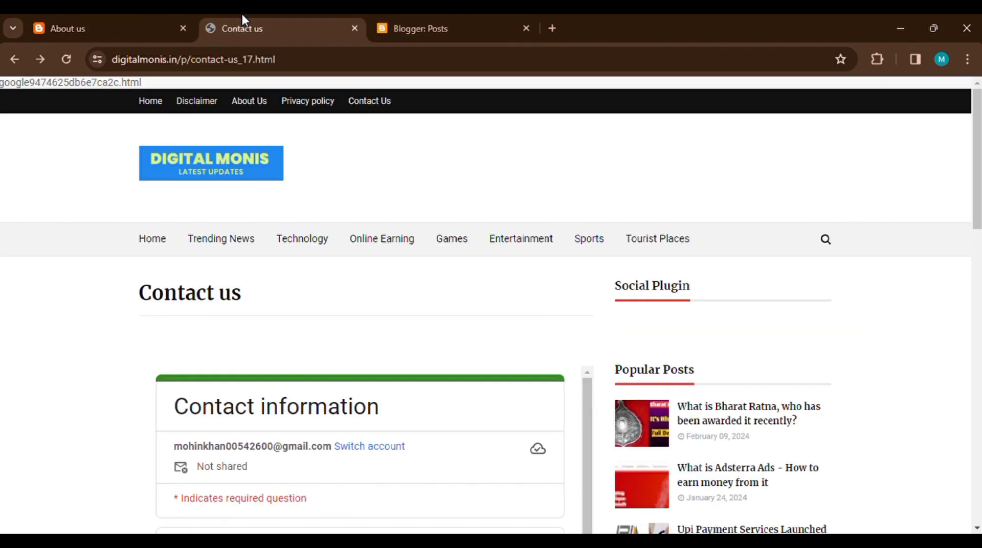
click(460, 17)
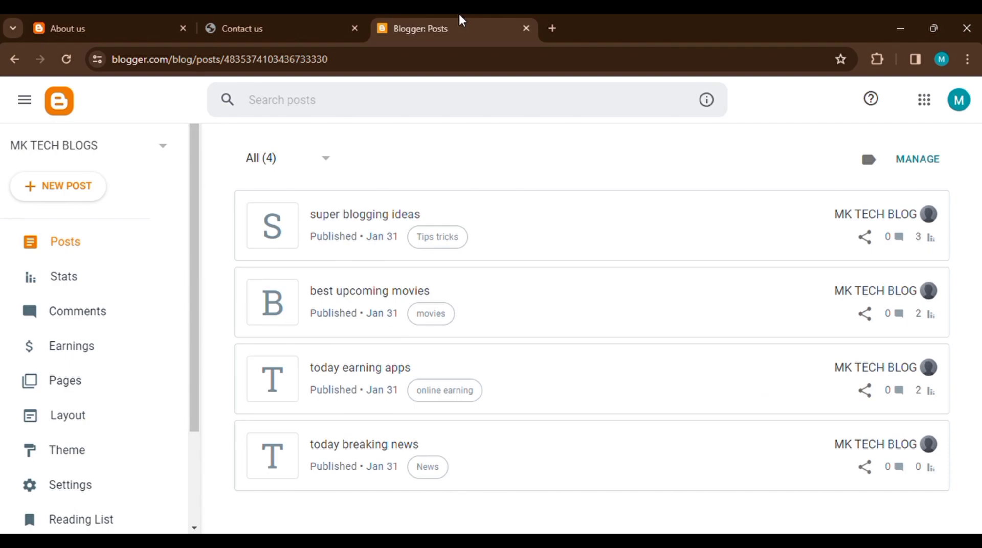
Examine the embedded contact information form and its fields on the Contact us page of digitalmonis.in.
click(285, 20)
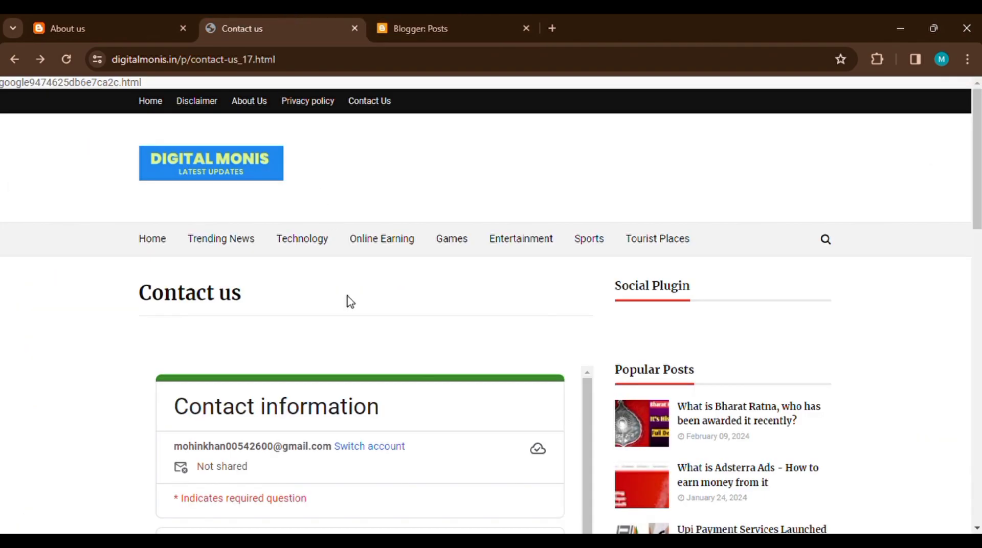
scroll(348, 301, down, 3)
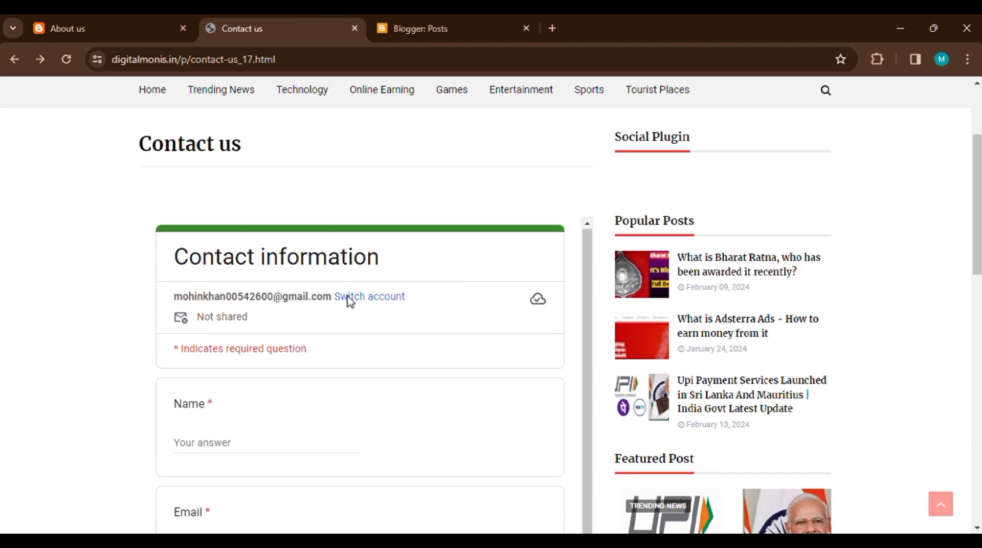
scroll(379, 191, down, 1)
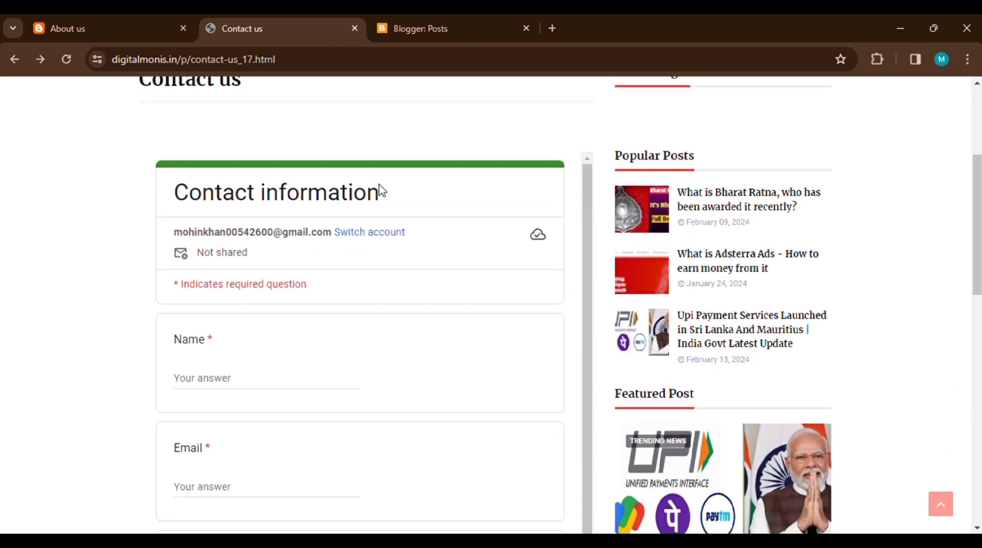
scroll(379, 192, up, 1)
scroll(573, 269, down, 1)
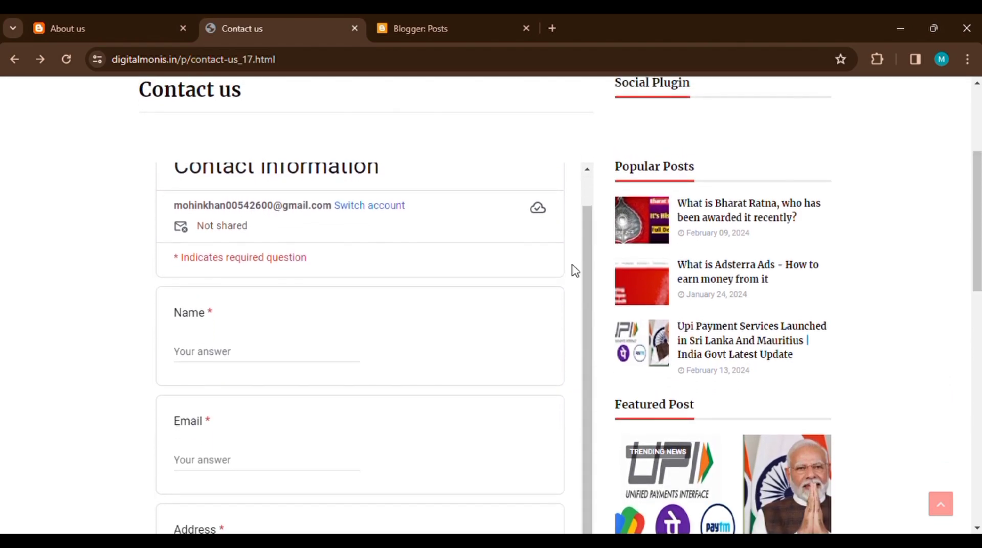
scroll(573, 269, up, 1)
scroll(575, 271, down, 1)
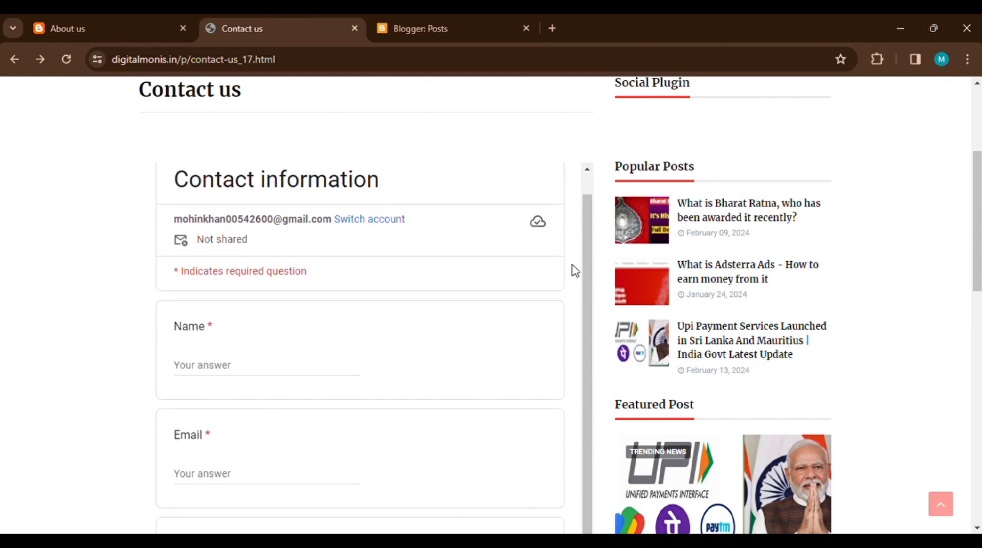
scroll(410, 310, up, 1)
scroll(270, 340, down, 3)
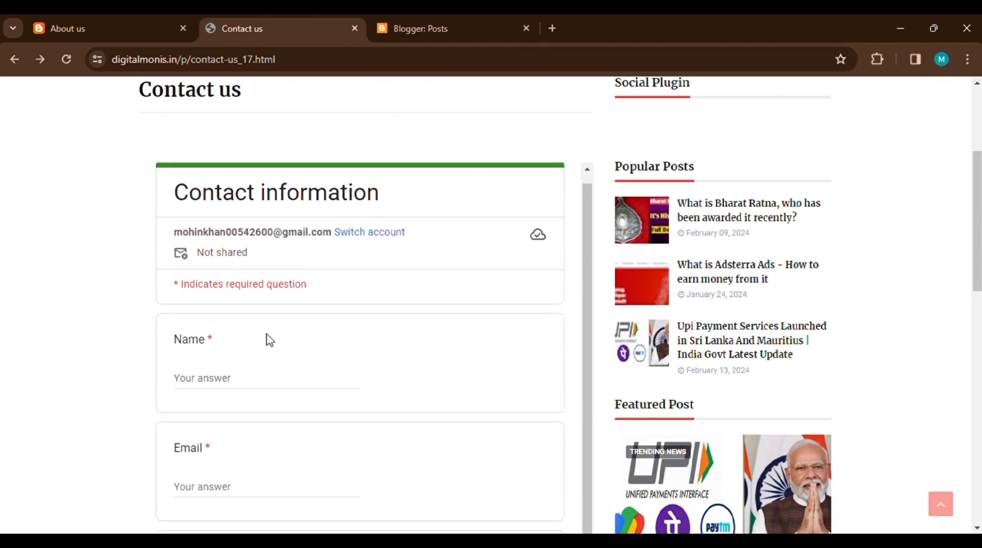
scroll(270, 340, down, 8)
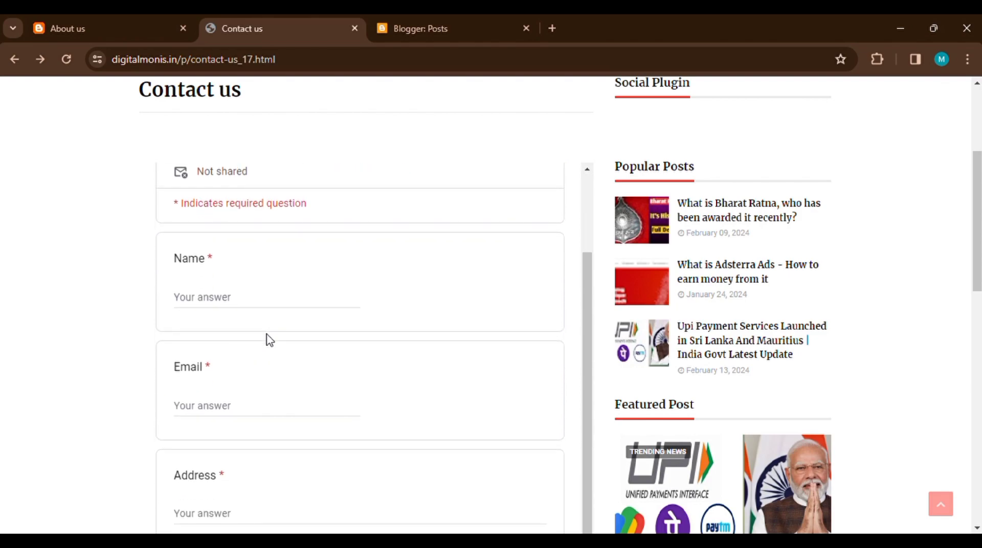
scroll(270, 340, up, 10)
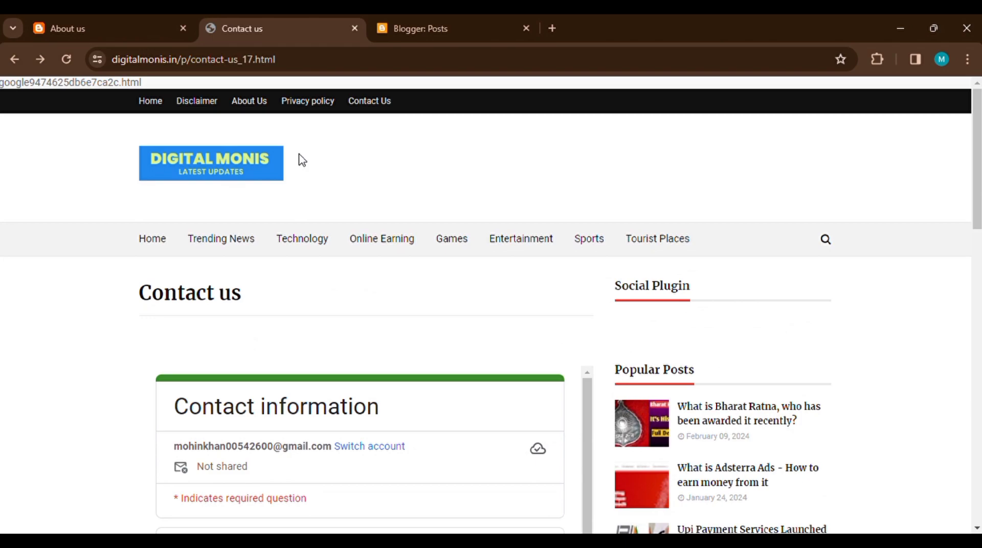
Switch to Blogger and create a new page in the MK TECH BLOGS blog.
click(44, 19)
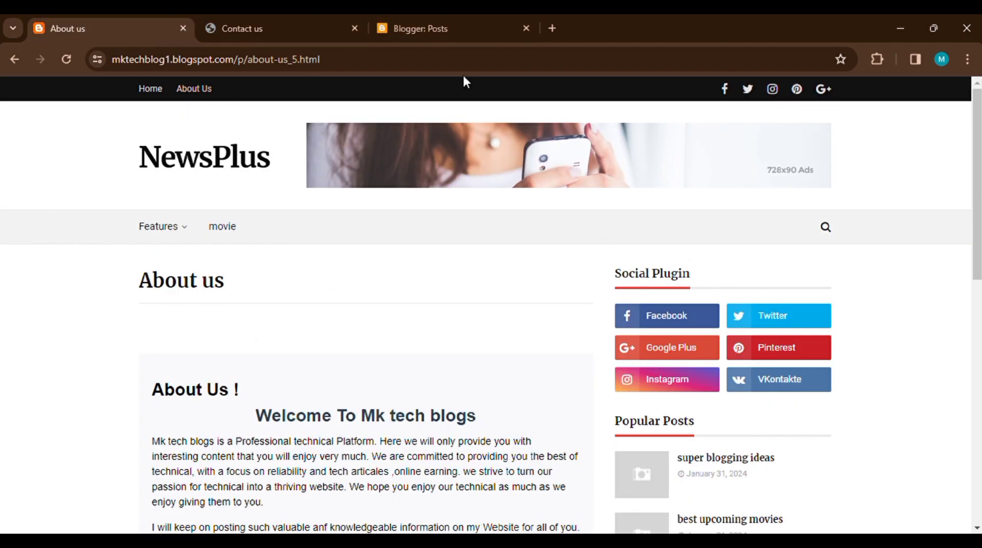
click(419, 15)
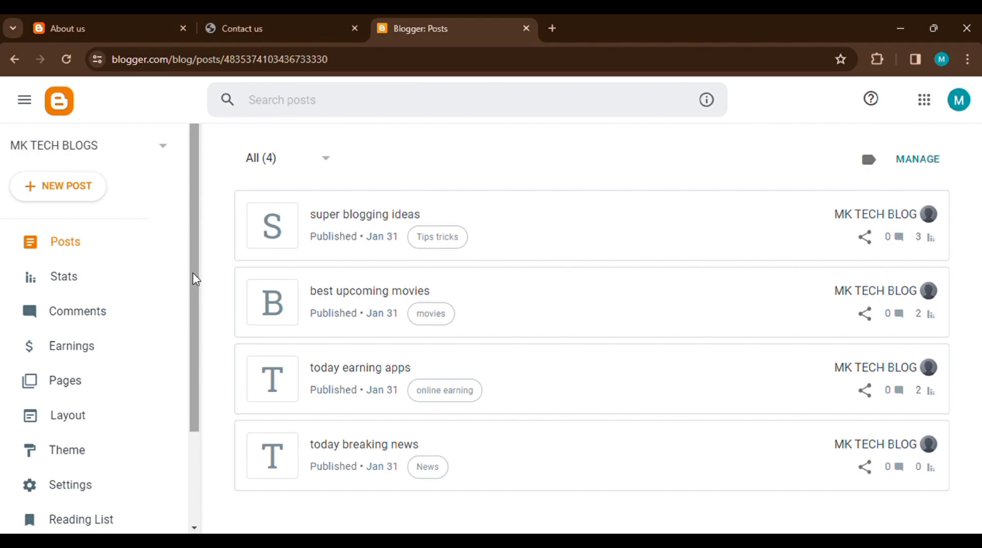
scroll(196, 280, down, 3)
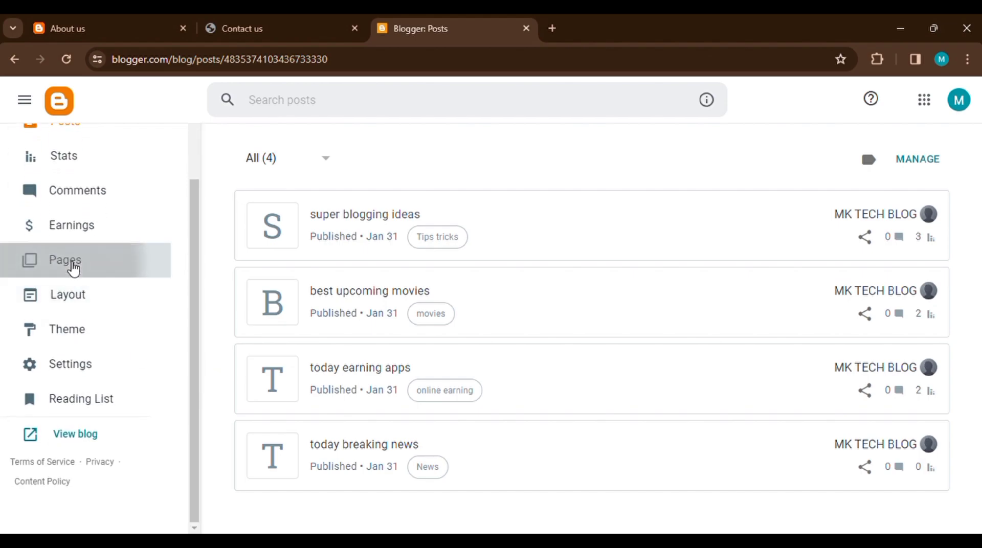
click(74, 270)
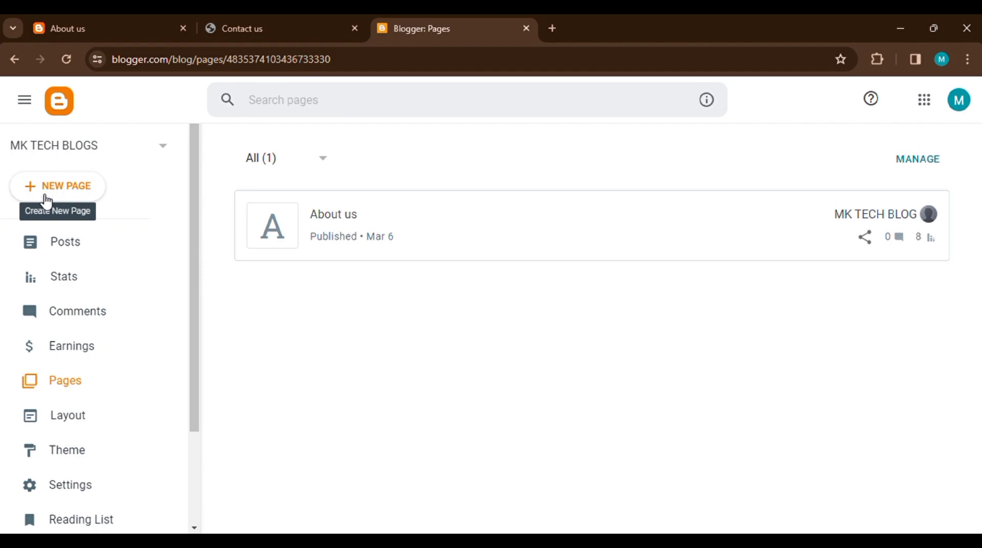
click(69, 200)
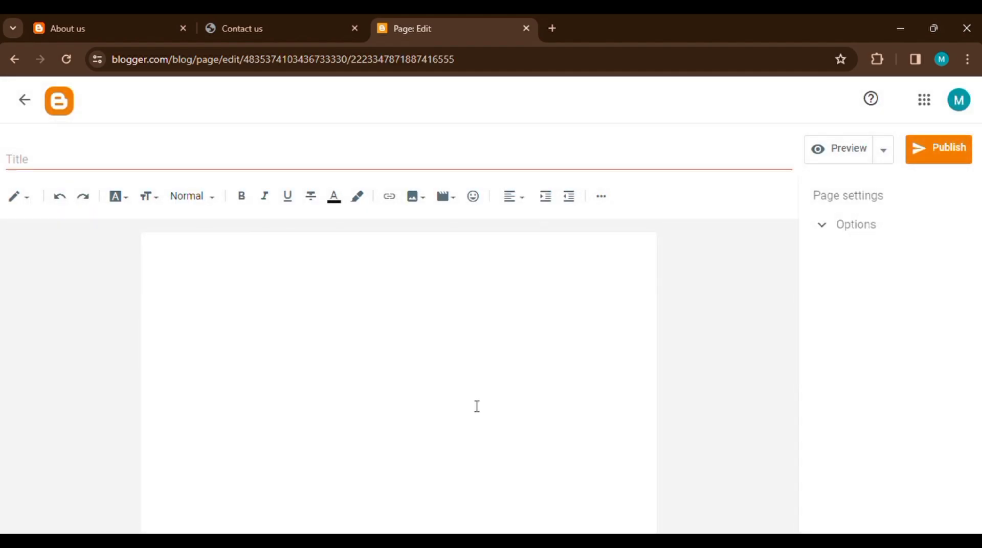
Title the new page "Contact us" and place the cursor in its empty body.
click(116, 161)
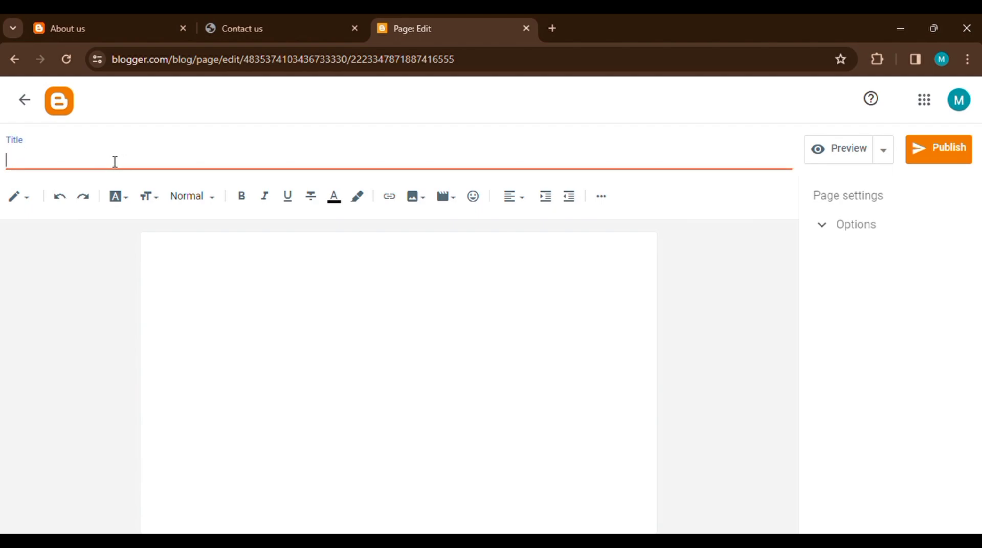
text(C)
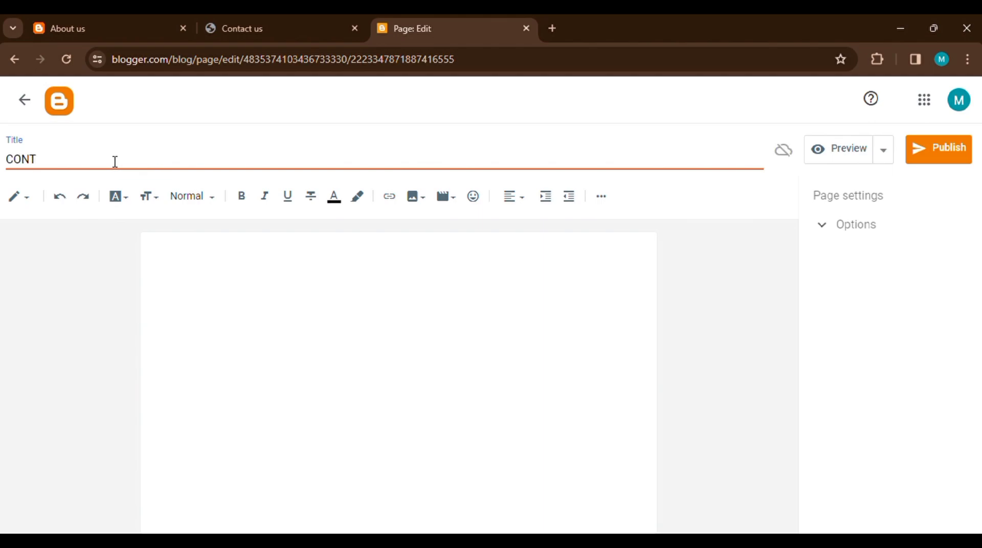
key(Tab)
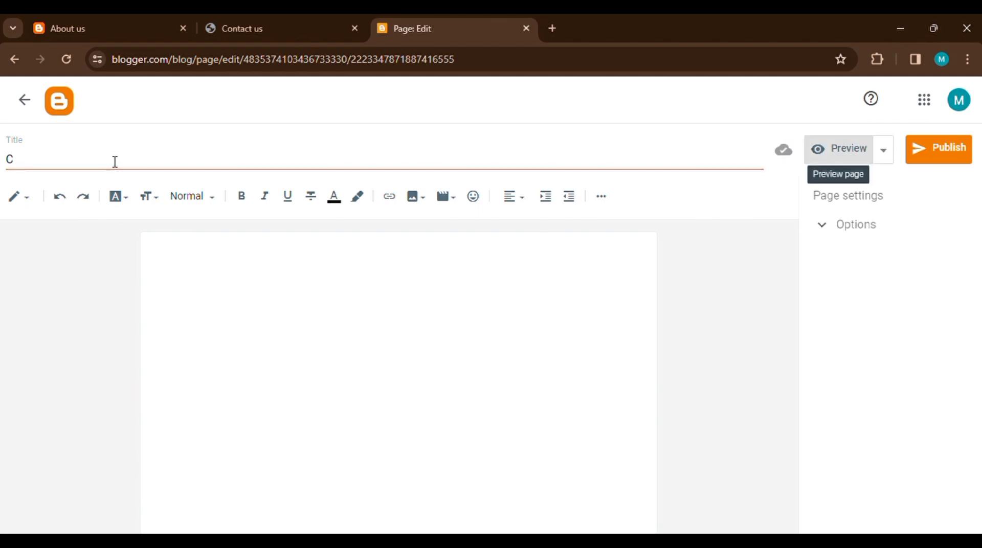
key(shift+Tab)
text(o)
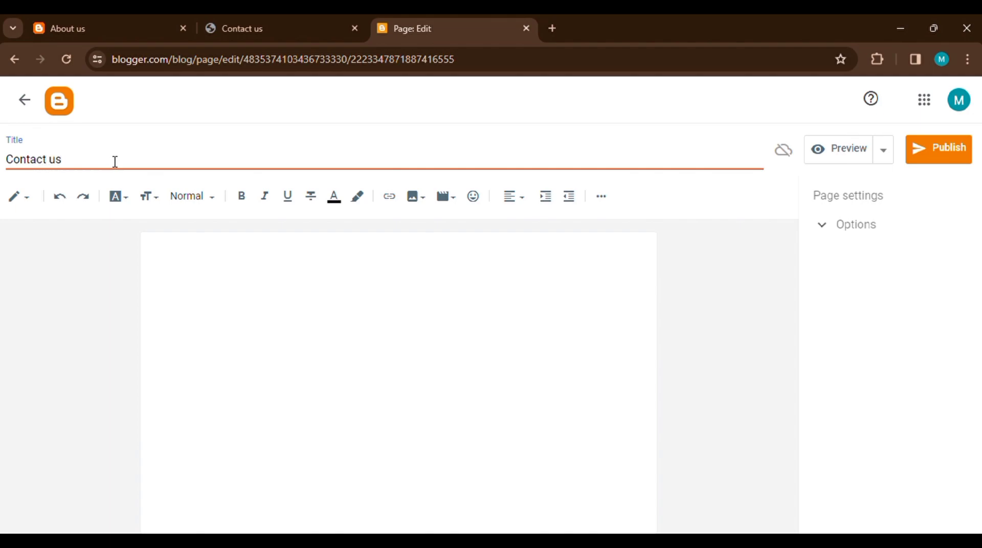
click(397, 285)
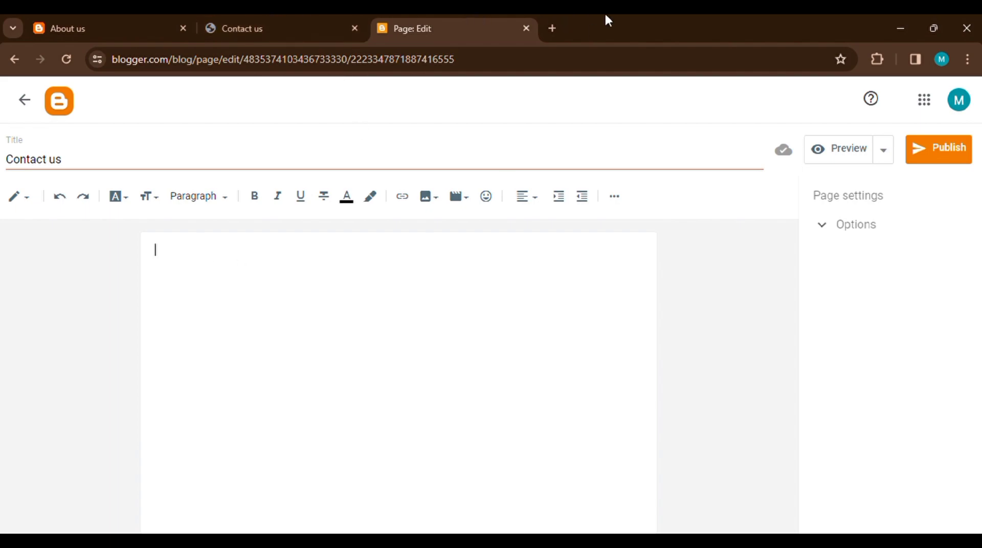
Open Google Forms from the Google apps list in a new browser tab.
click(552, 29)
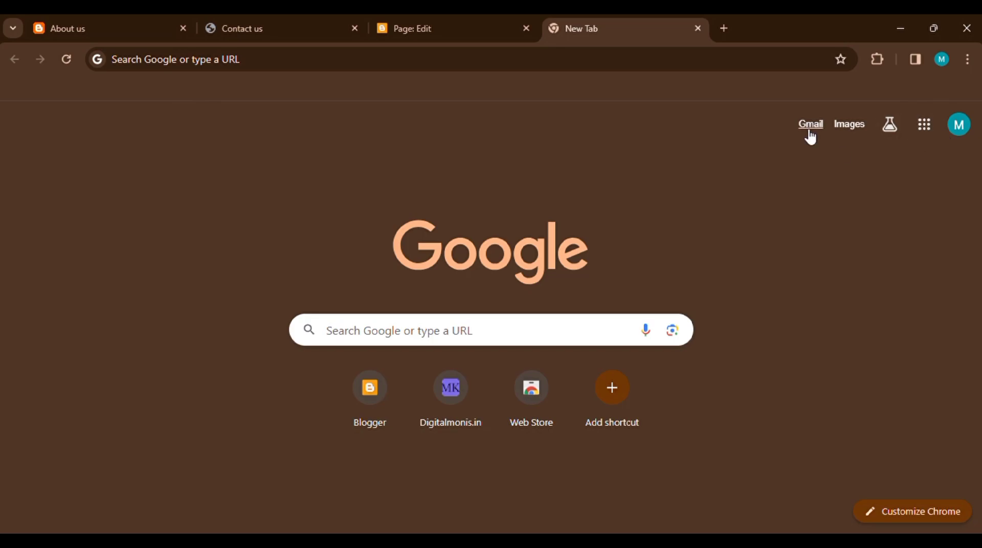
click(936, 134)
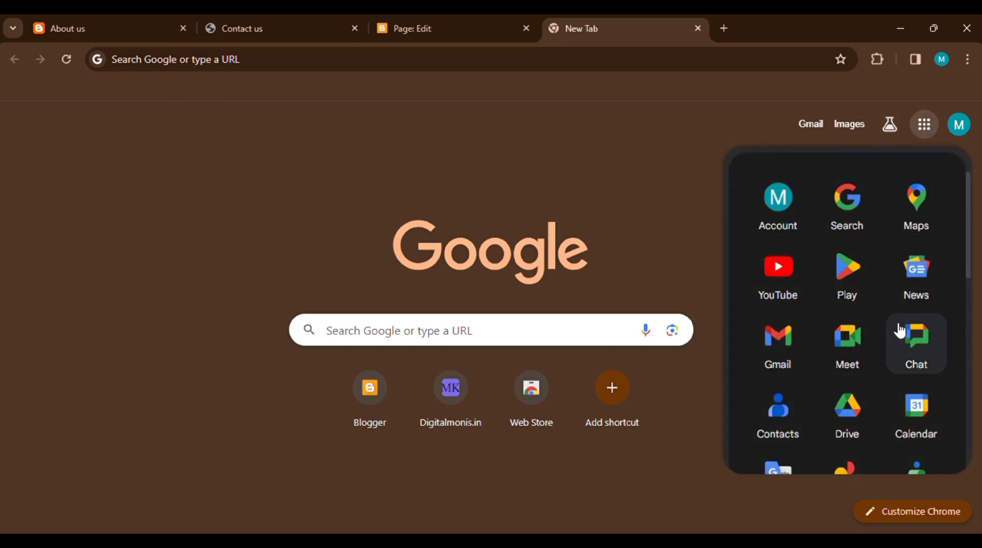
scroll(894, 357, down, 3)
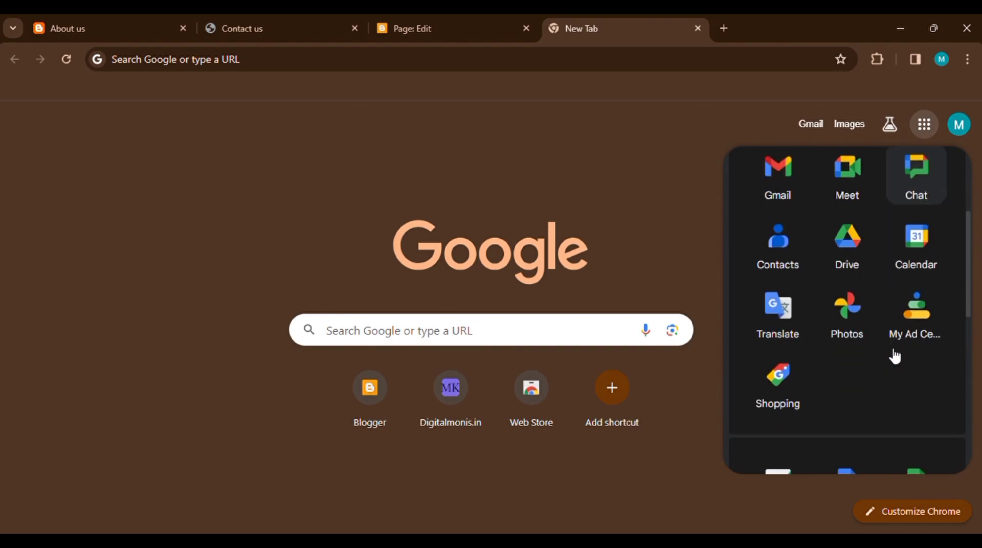
scroll(870, 366, down, 5)
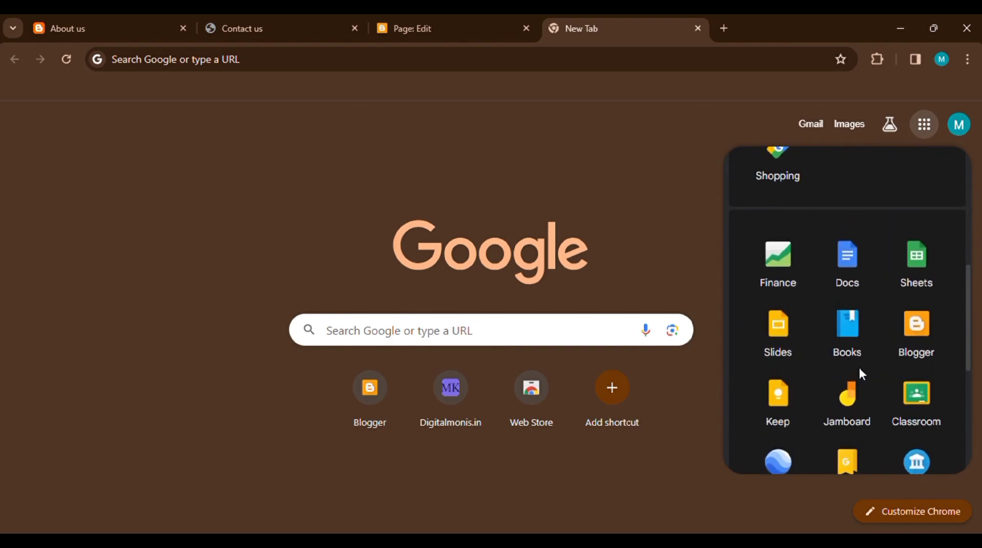
scroll(910, 390, down, 5)
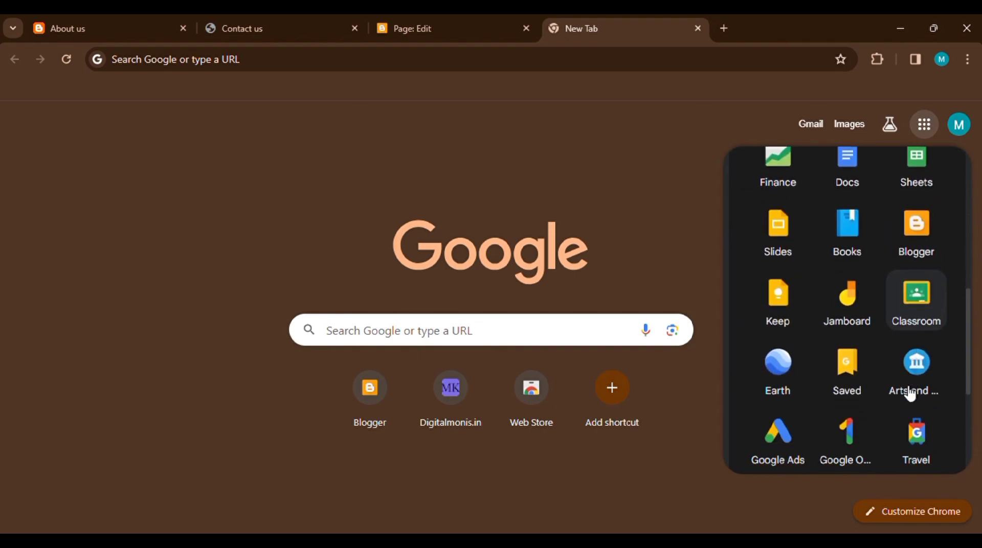
scroll(911, 393, down, 3)
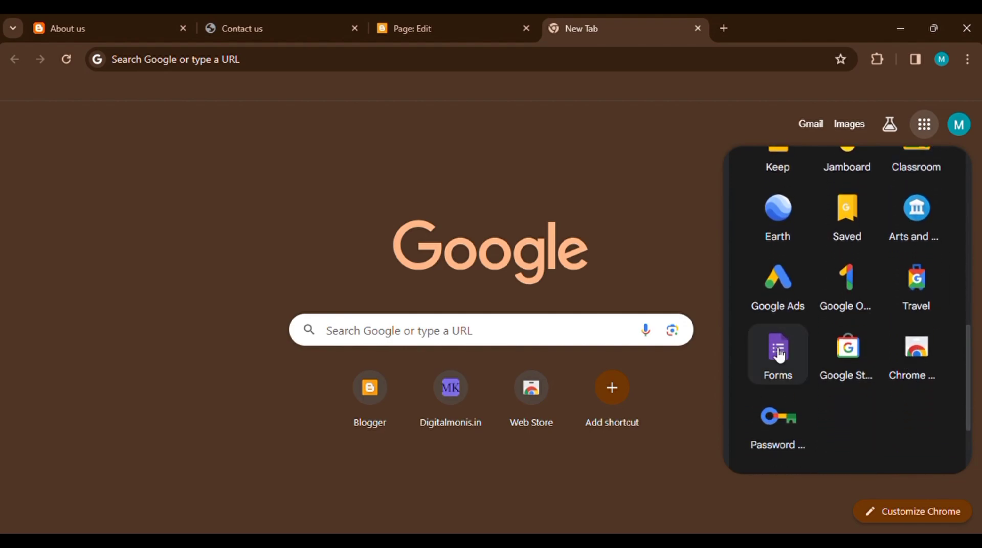
click(780, 356)
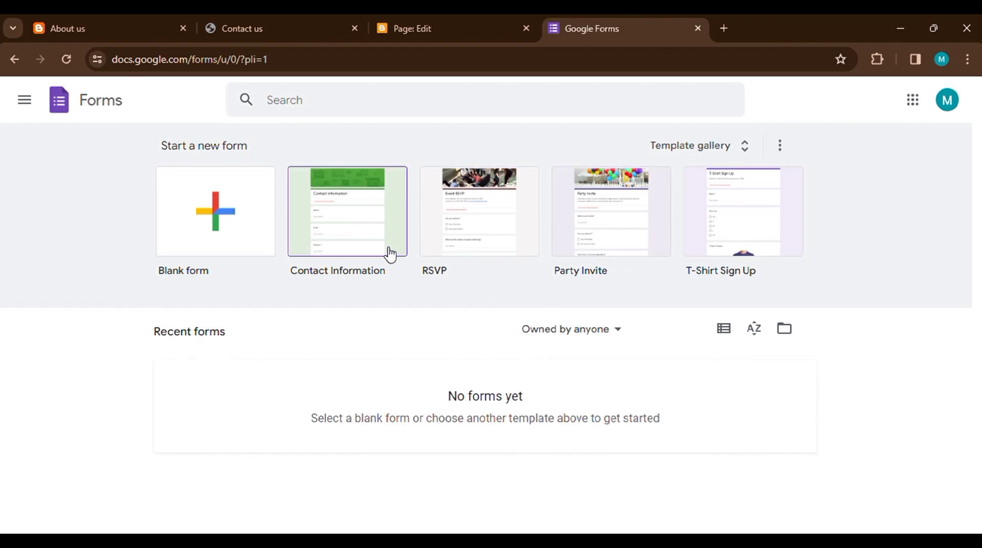
Create a form from the Contact Information template and review its Name, Email and Address questions.
click(353, 224)
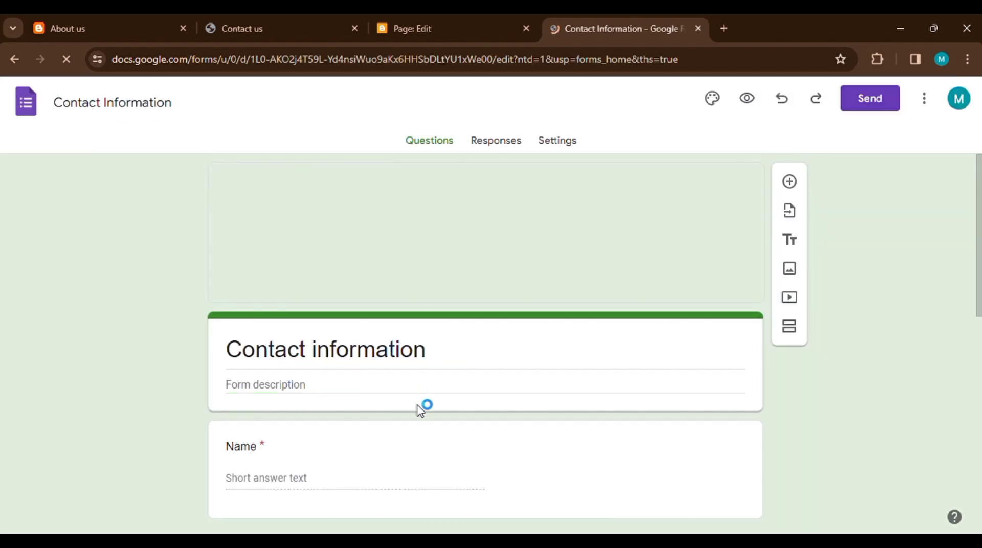
scroll(420, 405, down, 1)
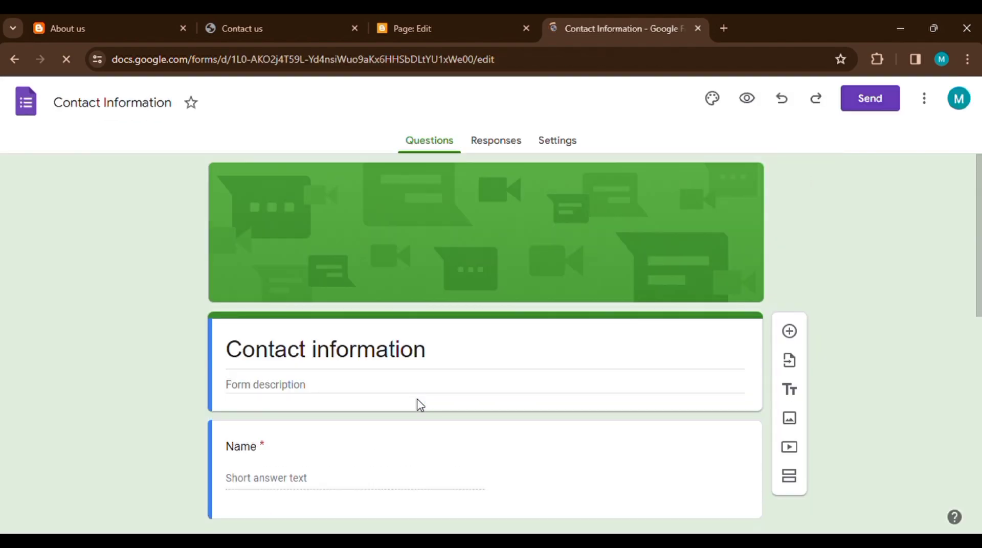
scroll(420, 404, down, 2)
scroll(420, 404, down, 8)
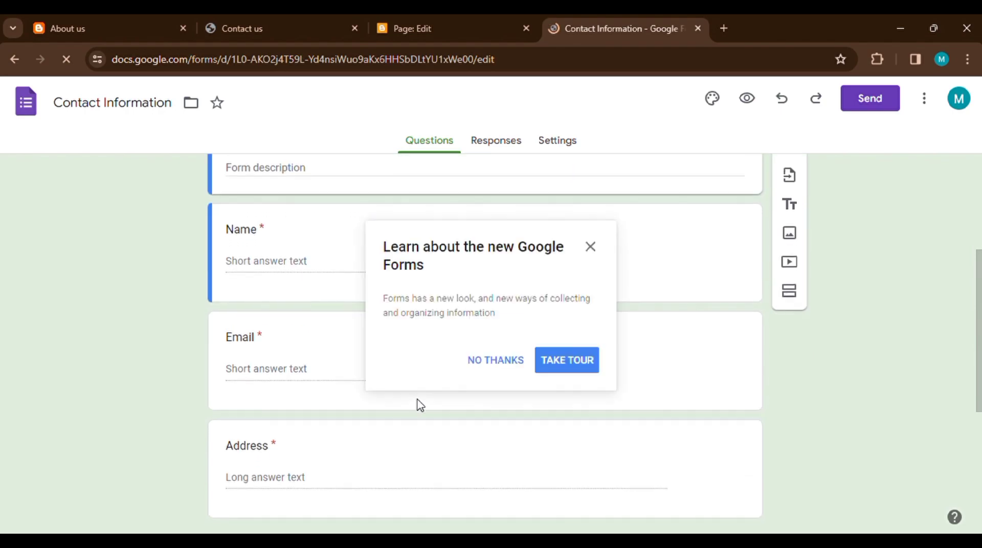
scroll(420, 404, up, 4)
scroll(419, 404, up, 5)
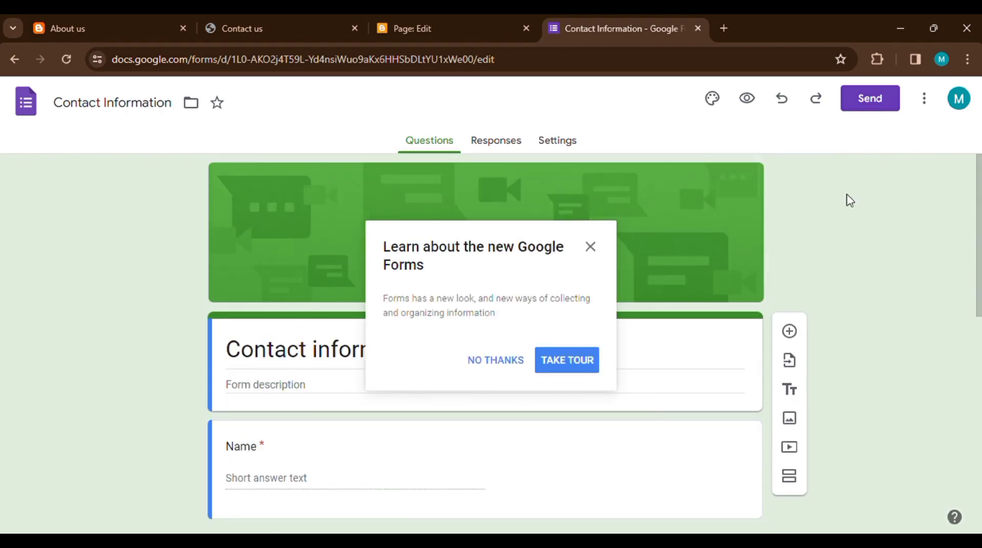
Dismiss the Google Forms tour offer and copy the contact form's embed HTML from the Send form options.
click(891, 109)
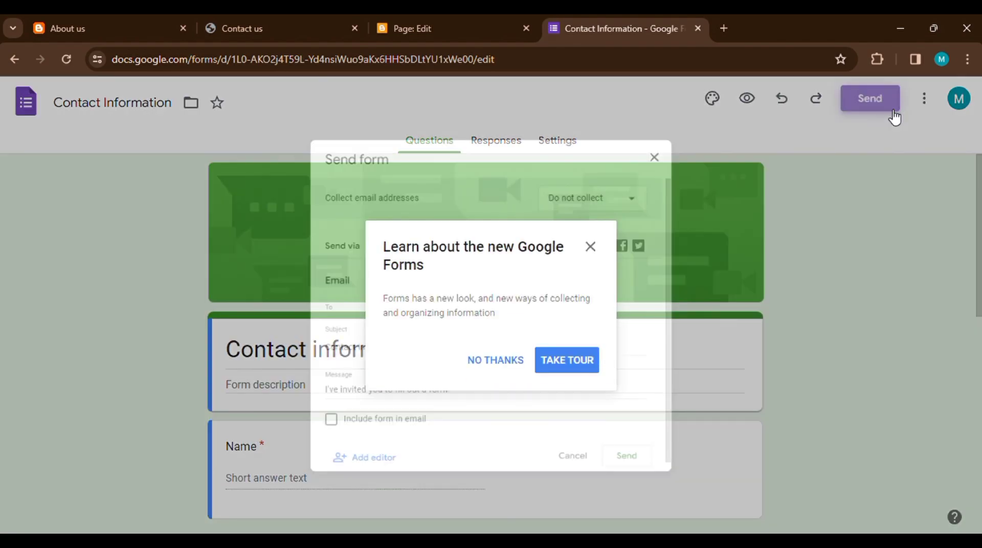
click(495, 361)
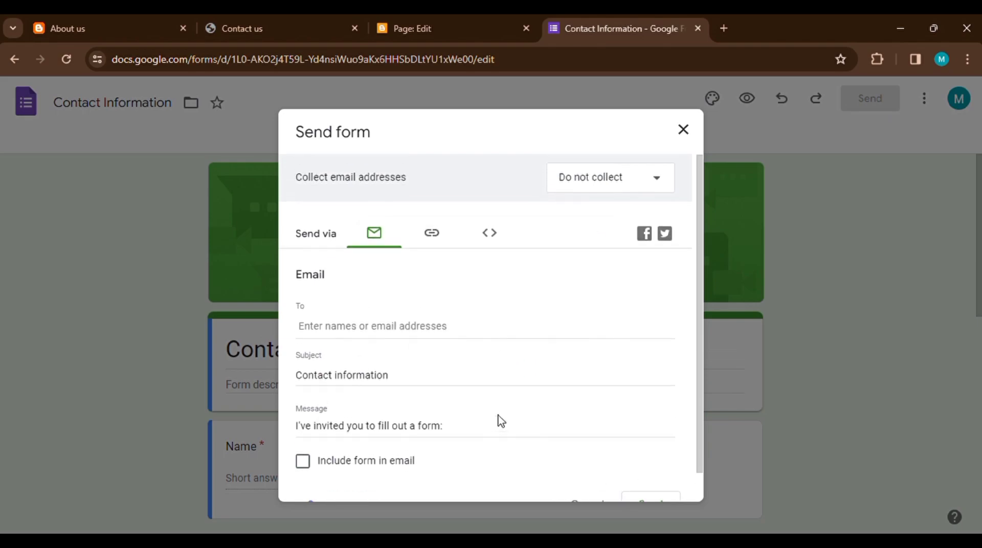
click(491, 233)
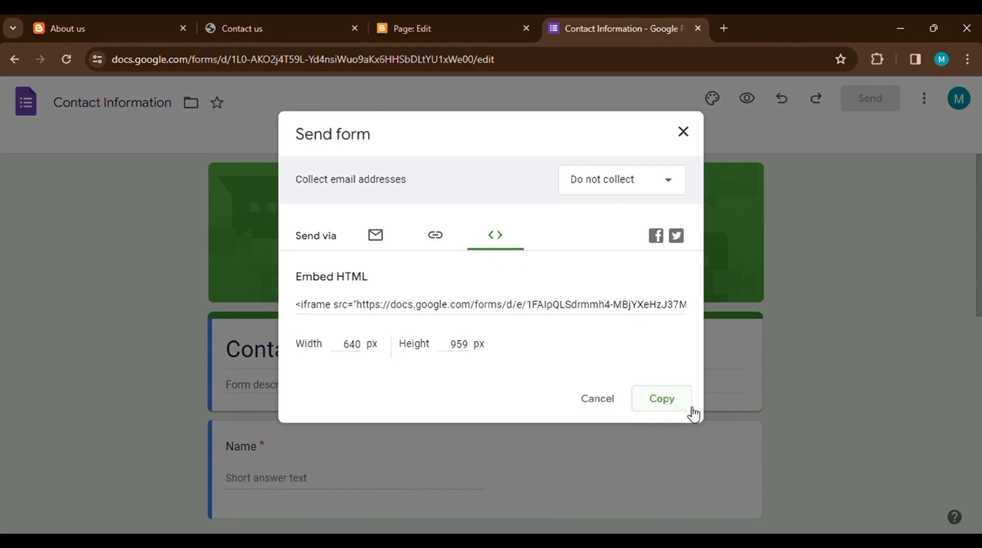
click(661, 399)
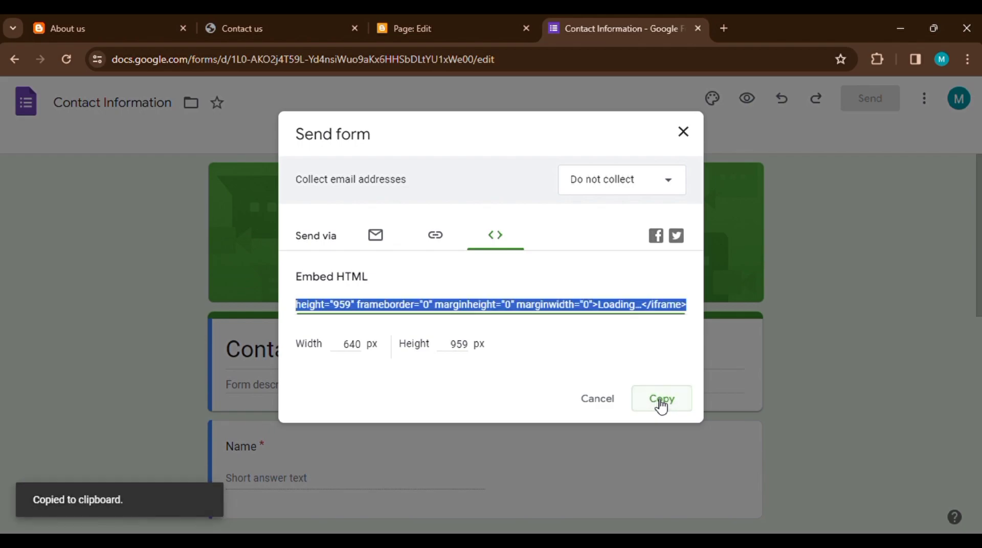
click(683, 134)
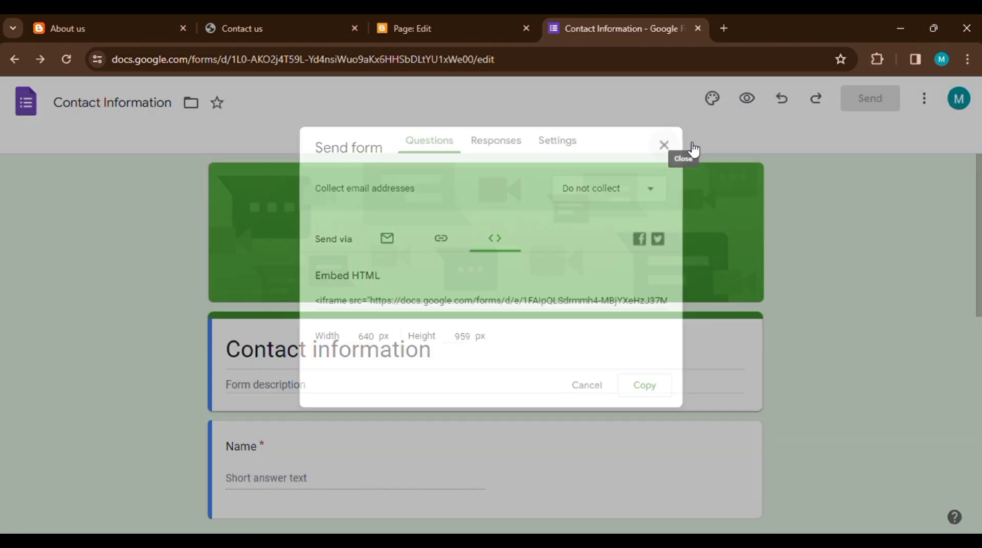
Switch to the Blogger page editor and paste the copied form embed code after the existing paragraph in HTML view.
click(265, 21)
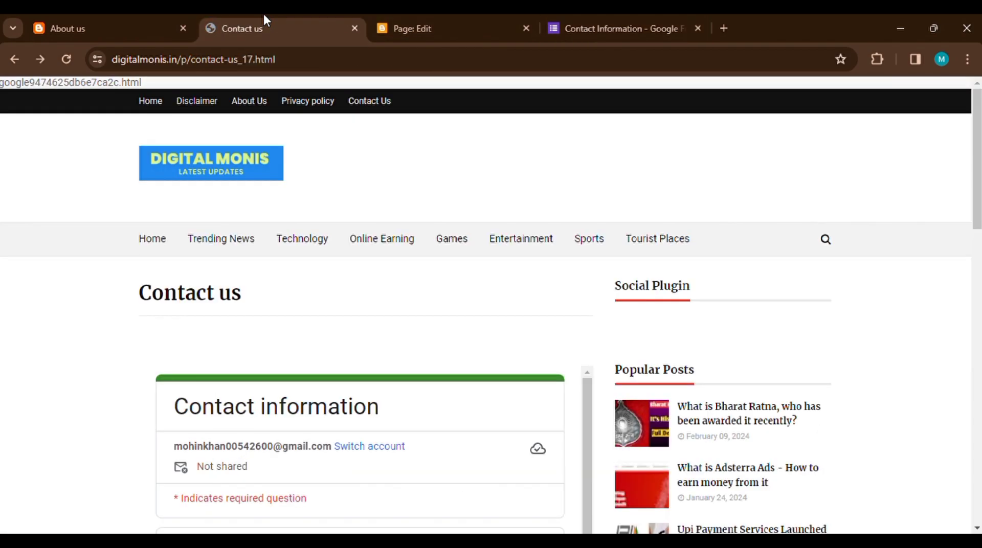
click(120, 19)
click(439, 21)
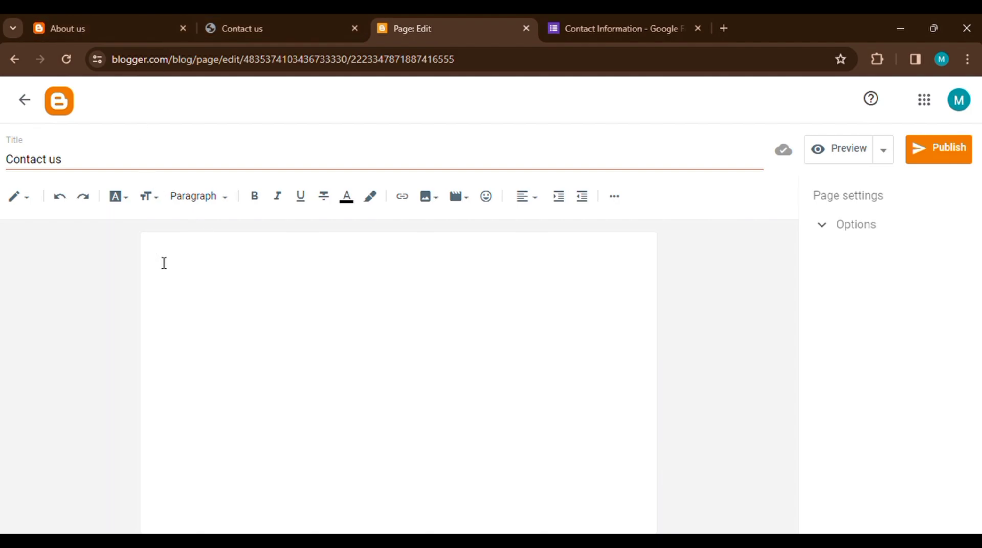
click(23, 199)
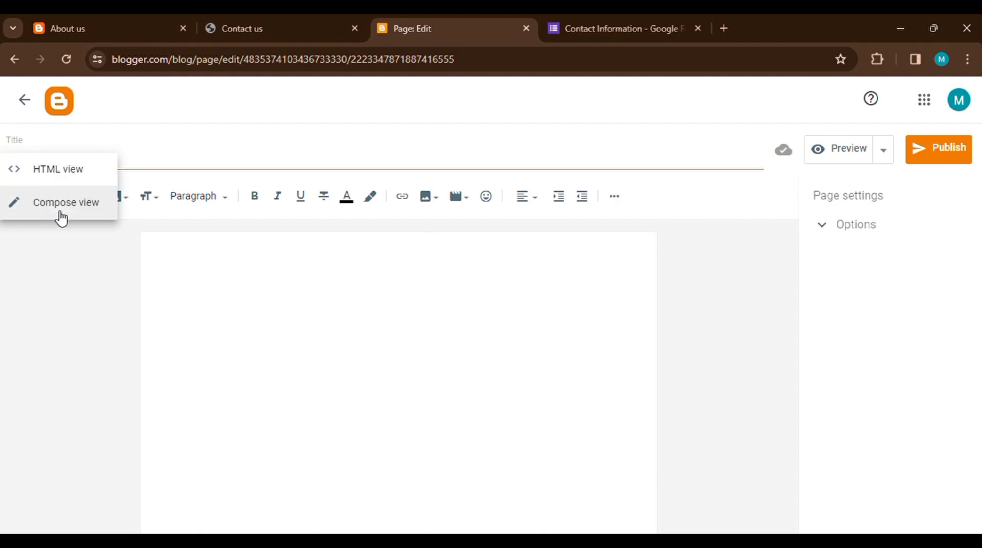
click(51, 184)
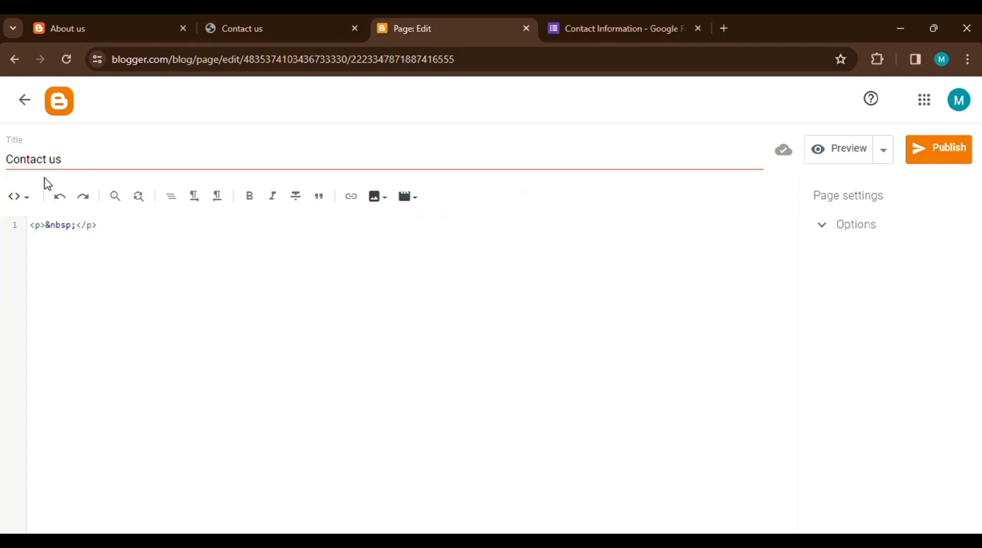
click(130, 232)
key(ctrl+v)
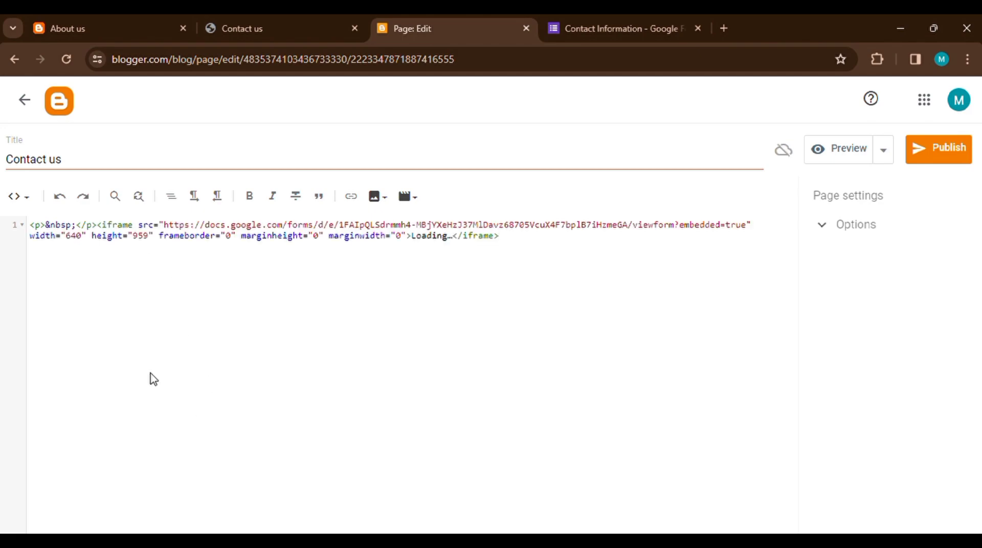
Return the Contact us page to Compose view, check the embedded form block, and publish the page.
click(20, 197)
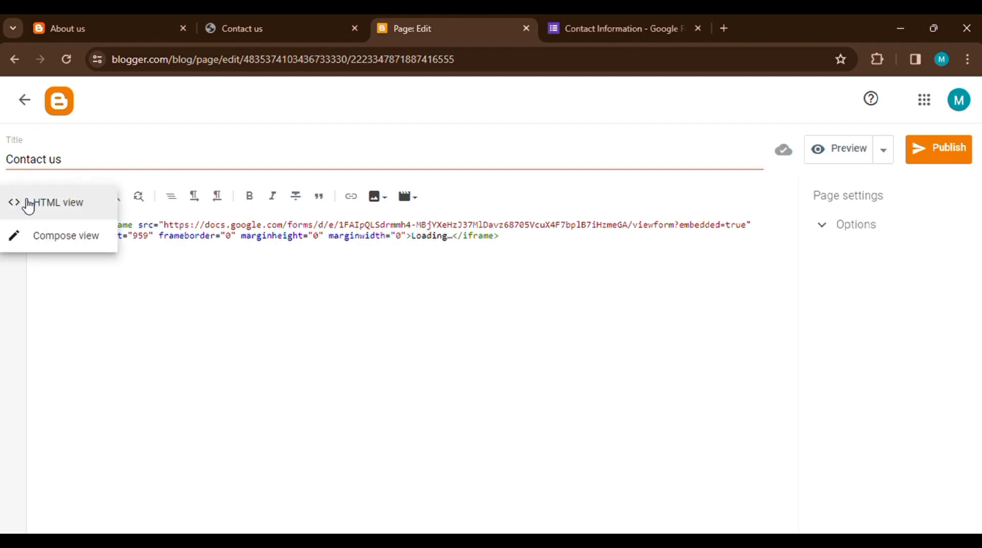
click(60, 241)
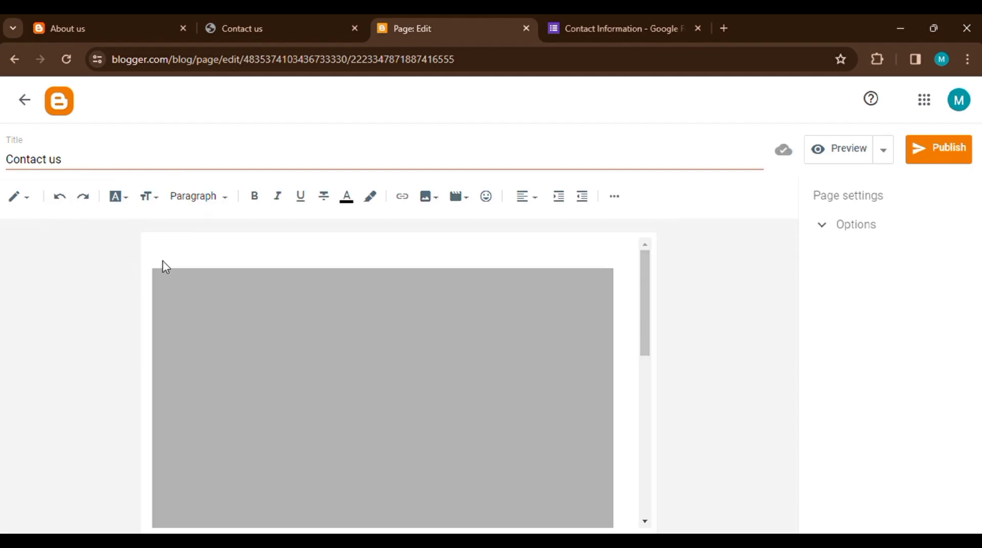
scroll(596, 351, down, 5)
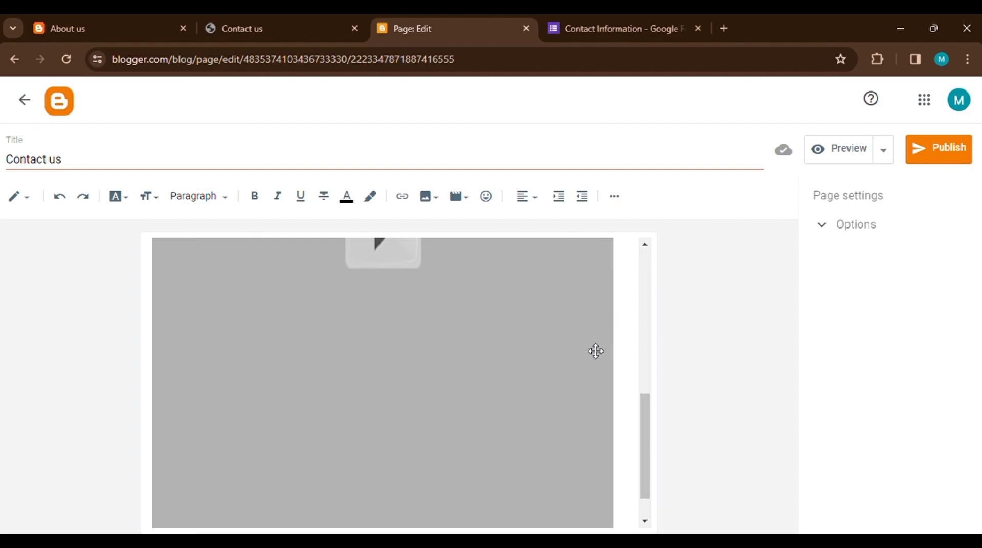
scroll(596, 351, up, 5)
click(941, 150)
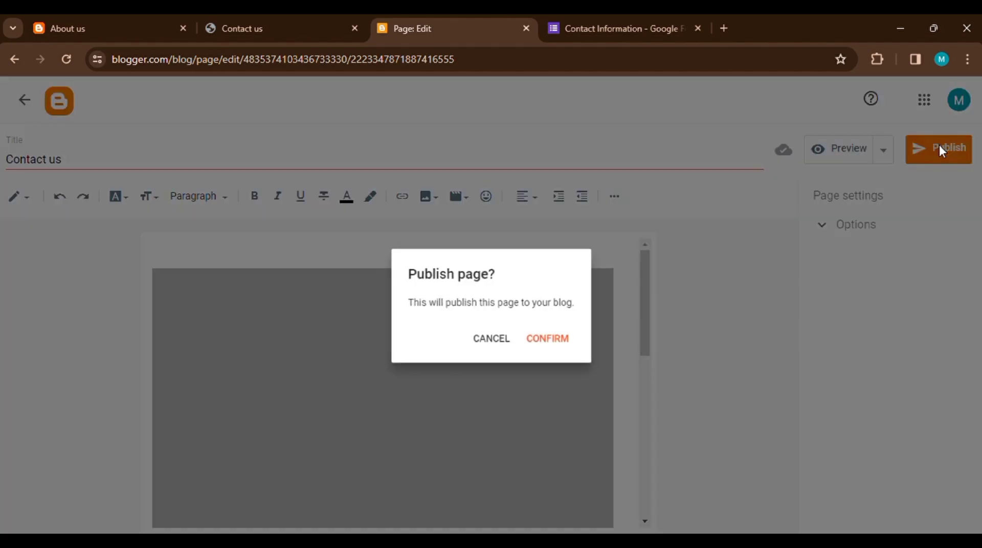
click(553, 340)
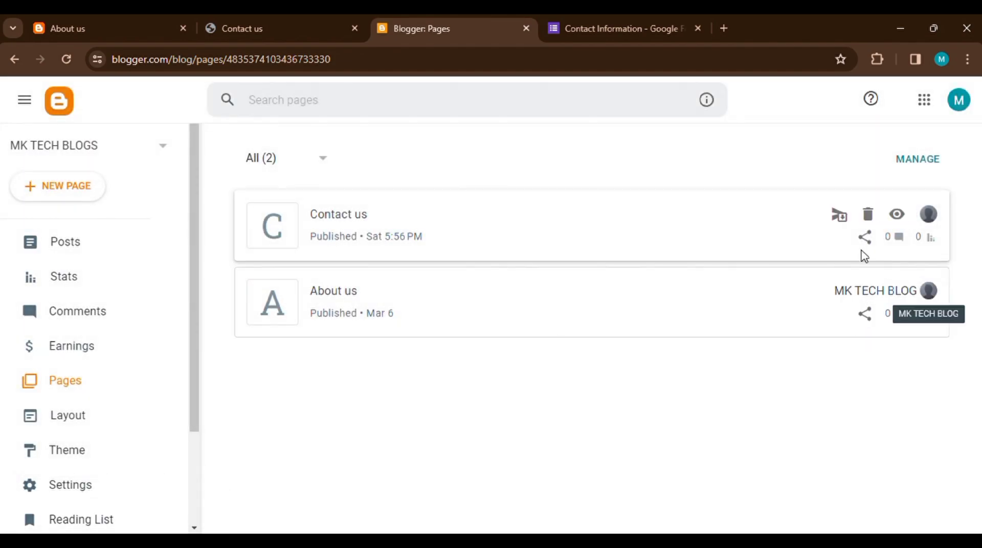
View the published Contact us page and examine the embedded contact form down to its Submit button.
click(902, 220)
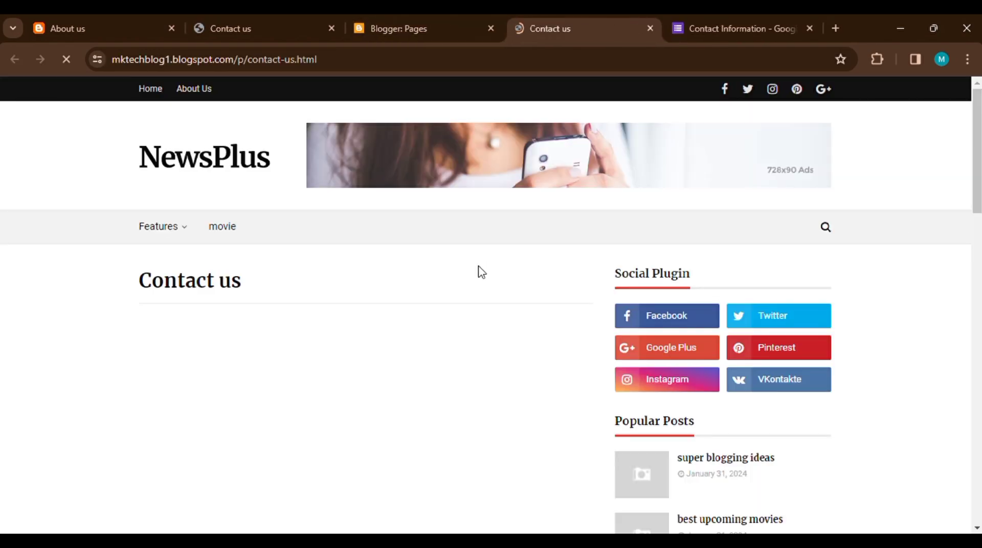
scroll(481, 272, down, 3)
scroll(481, 271, down, 3)
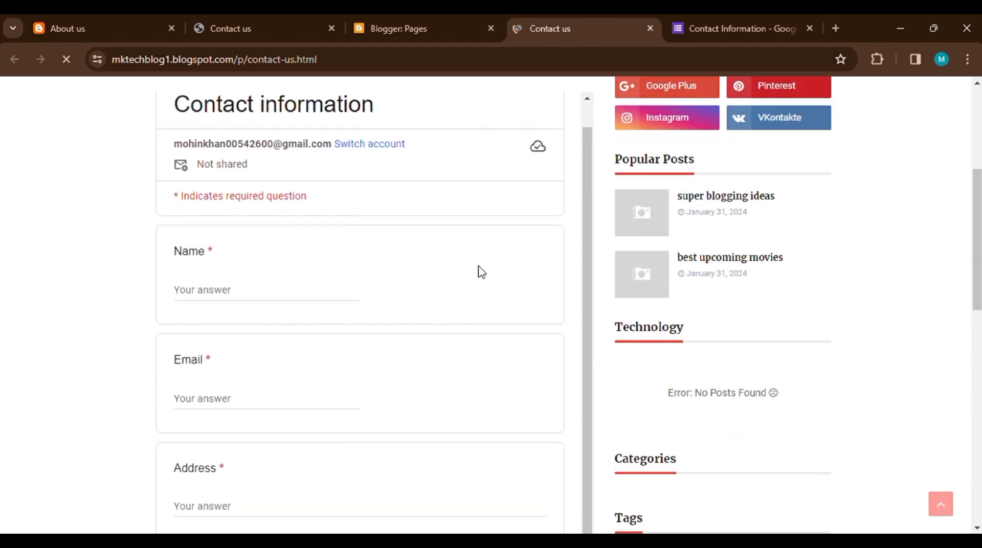
scroll(481, 271, down, 5)
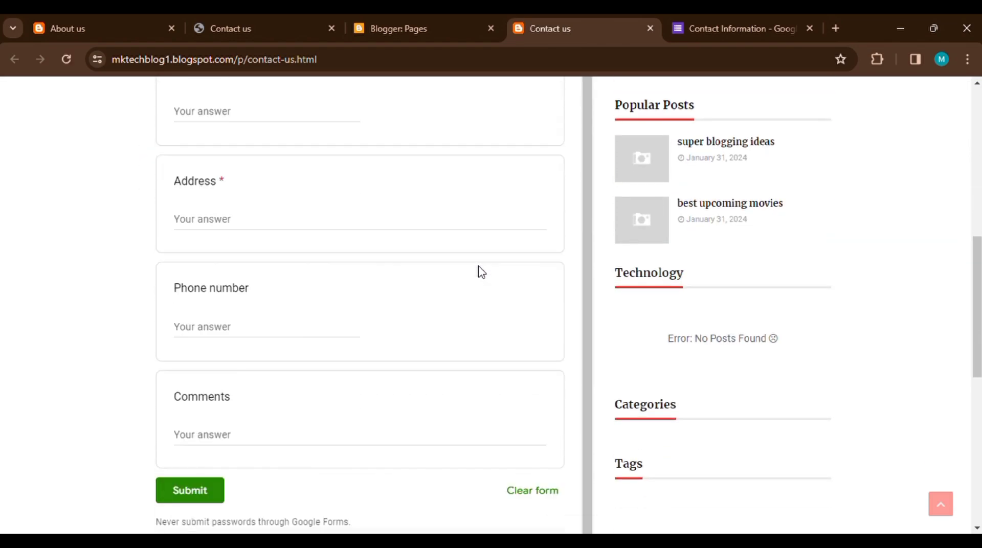
scroll(481, 272, up, 2)
scroll(481, 271, up, 10)
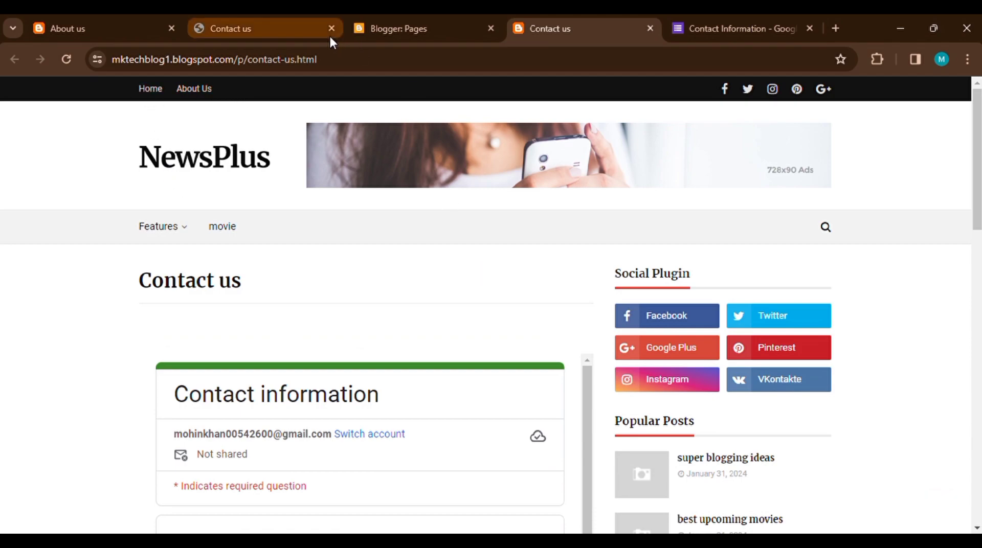
Copy the full web address of the published Contact us page.
click(425, 64)
click(463, 70)
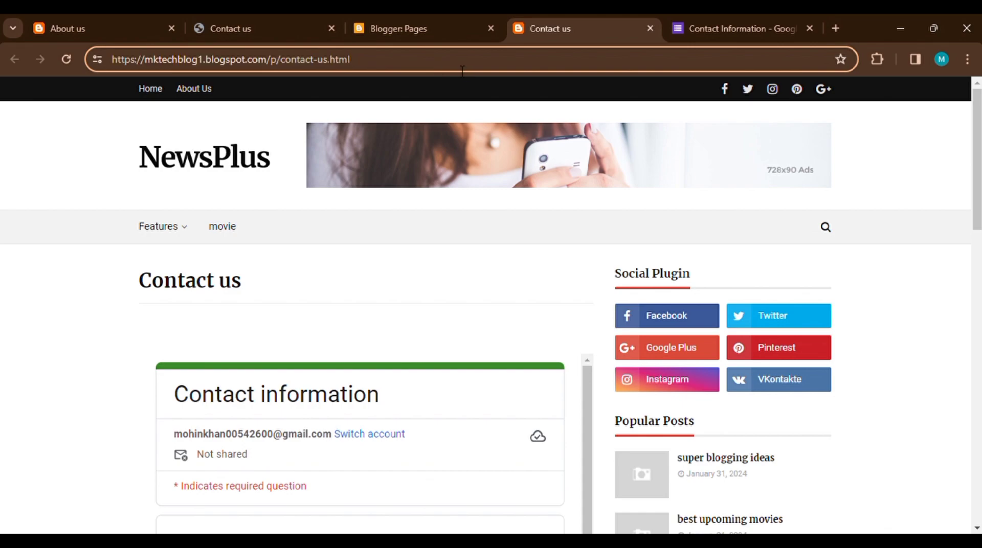
triple_click(464, 69)
key(ctrl+c)
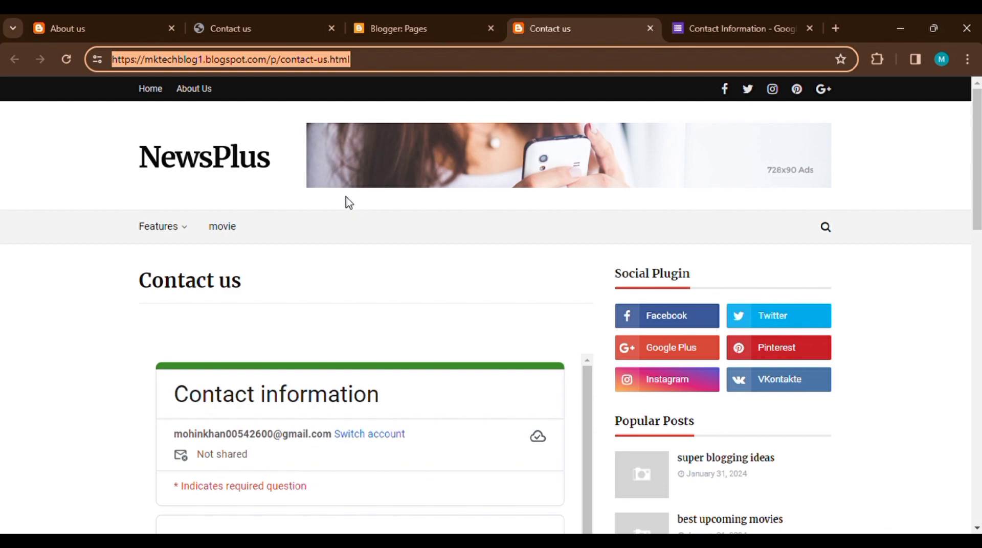
click(123, 23)
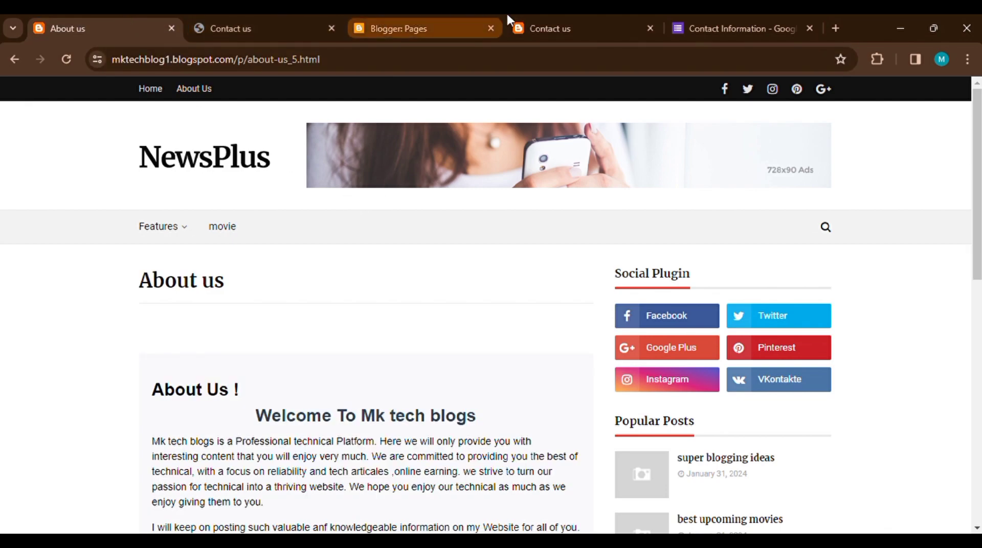
click(561, 14)
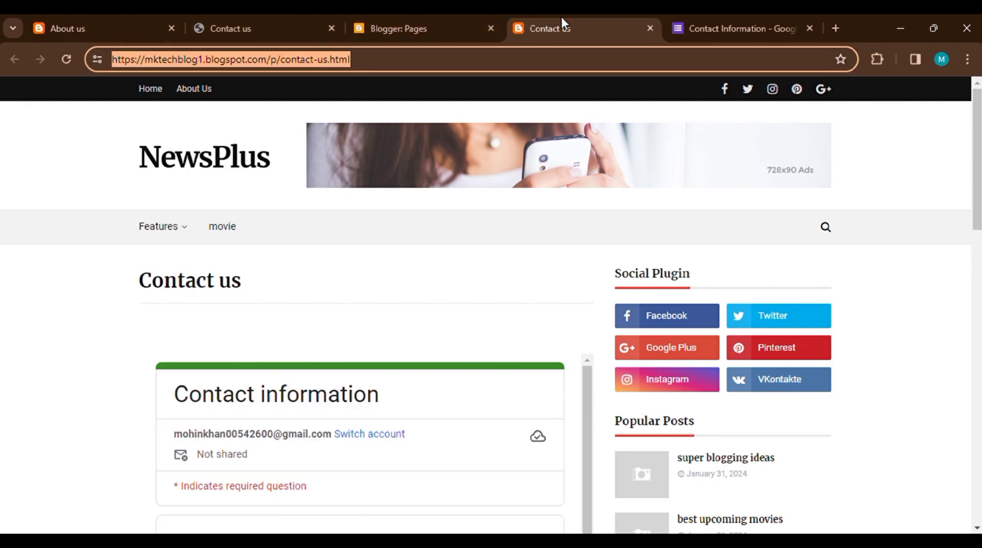
In the Blogger layout, open the Top Navigation Link List for editing and start a new link item.
click(419, 20)
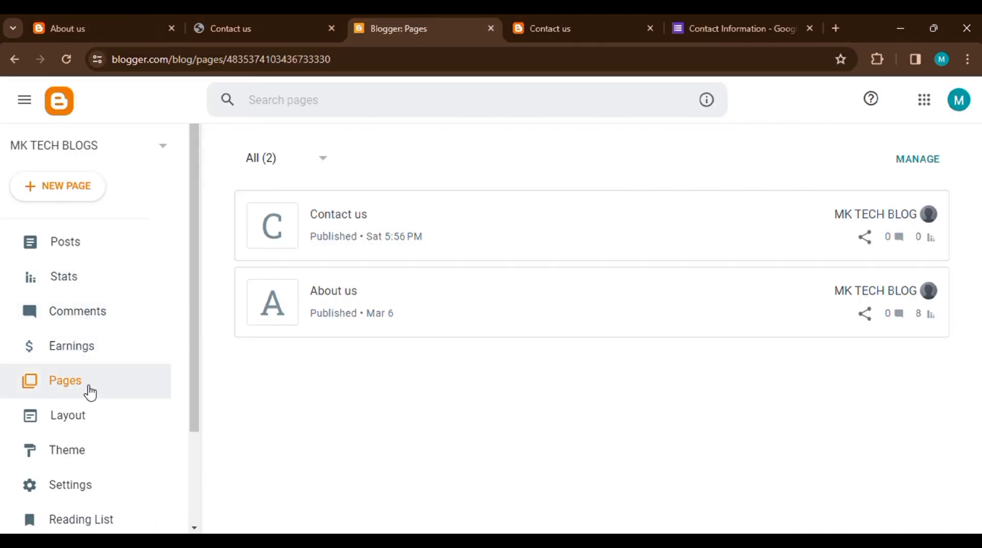
click(73, 433)
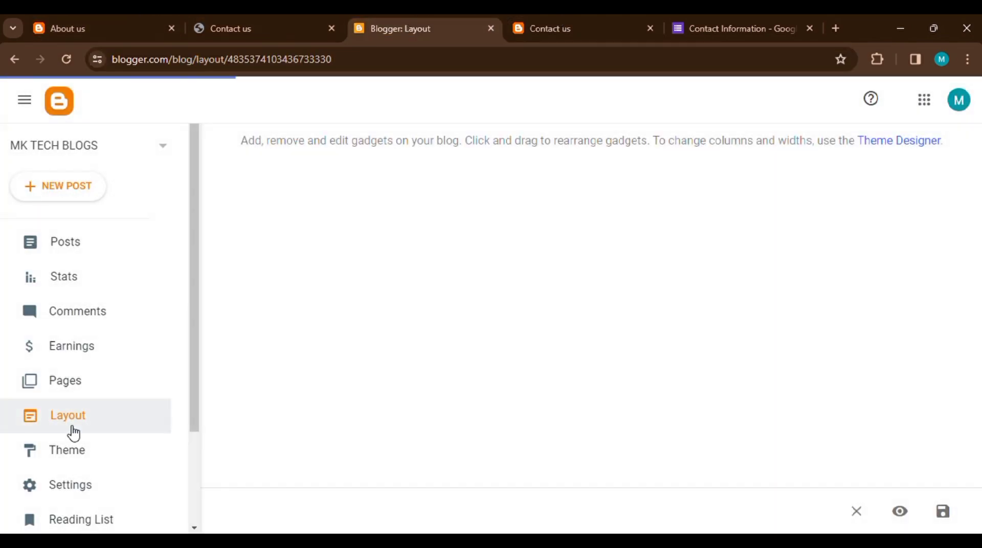
scroll(424, 332, down, 2)
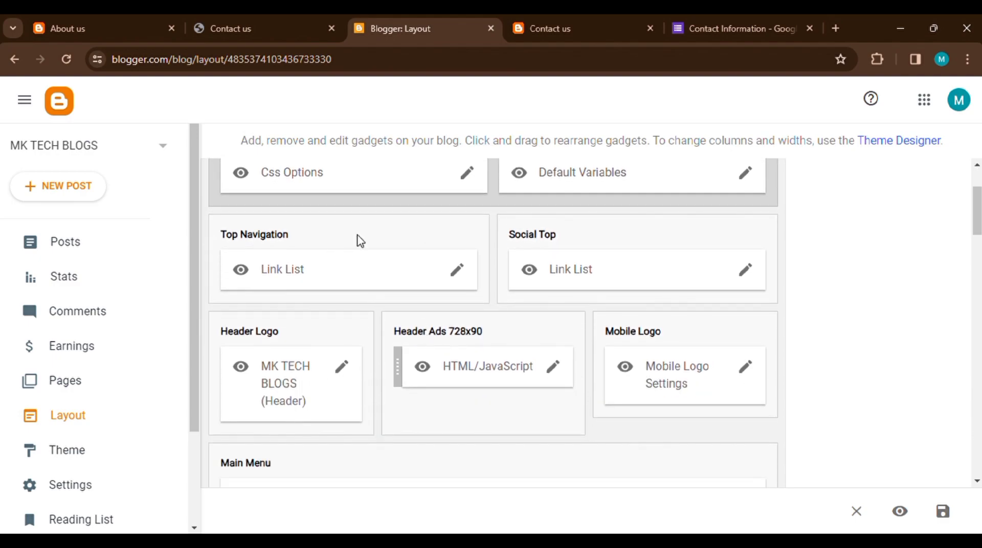
click(457, 271)
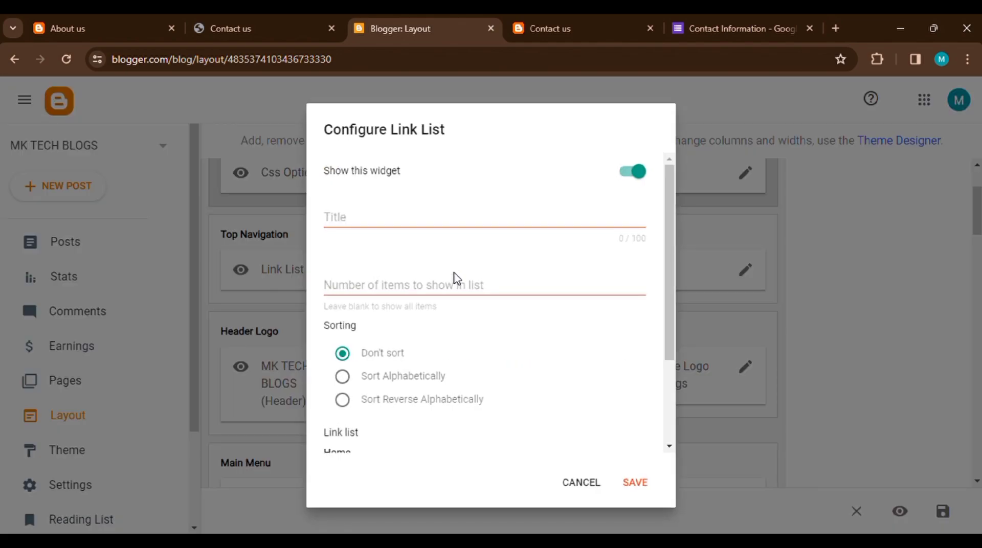
scroll(454, 279, down, 3)
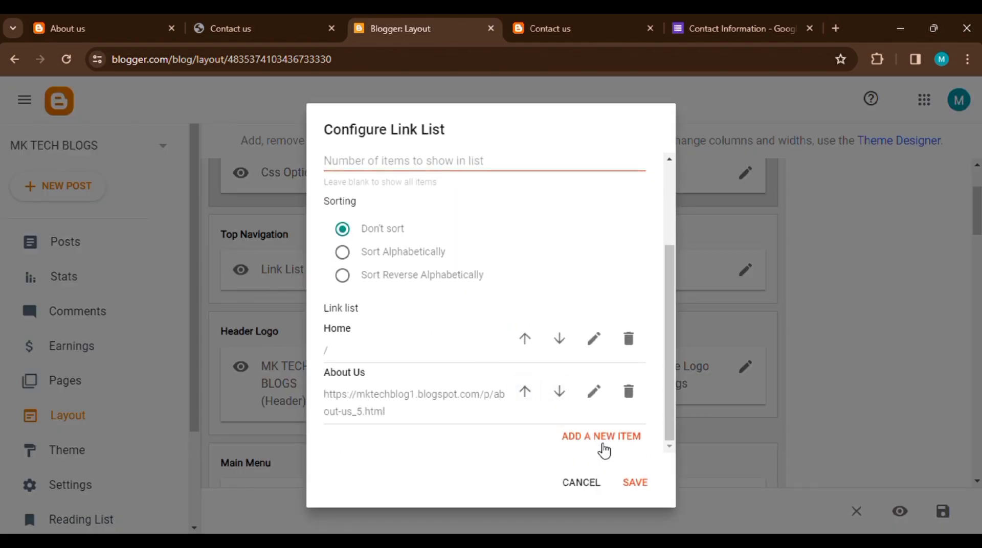
click(625, 440)
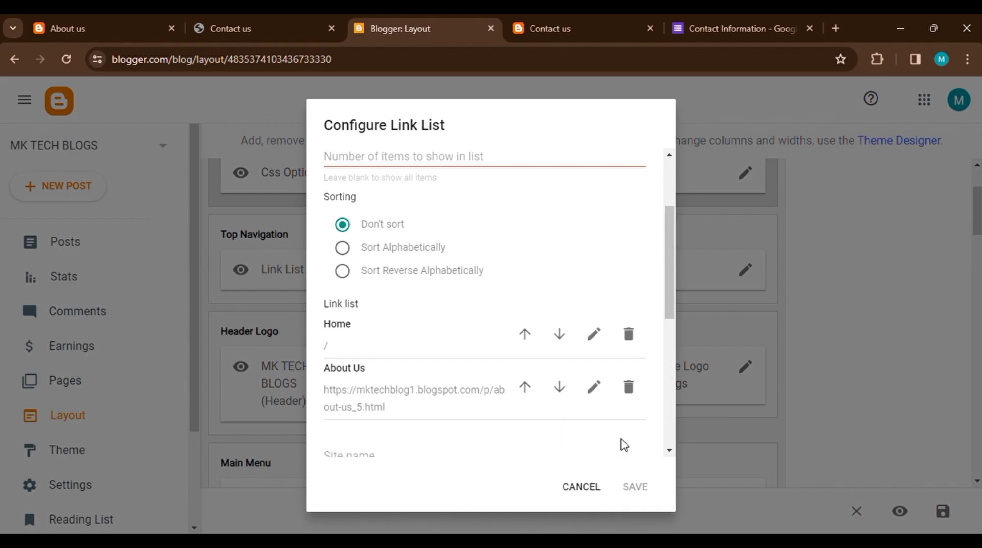
scroll(475, 402, down, 5)
scroll(476, 401, up, 2)
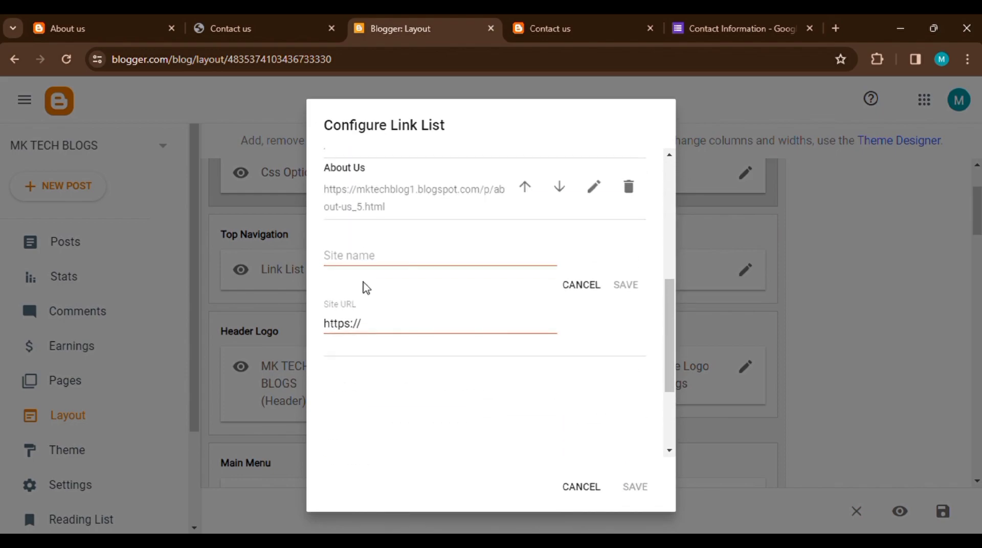
click(360, 266)
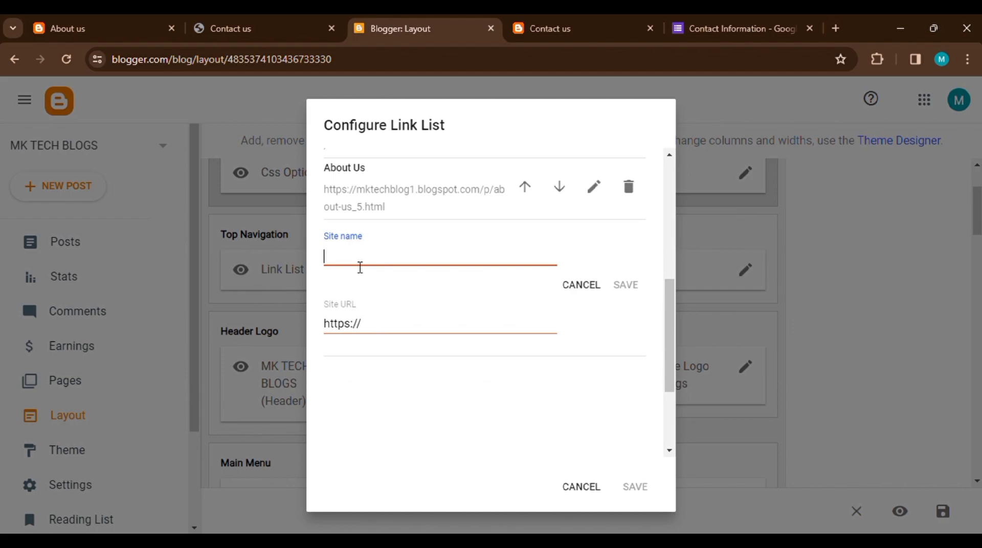
text(Contact b)
key(BackSpace)
text(us)
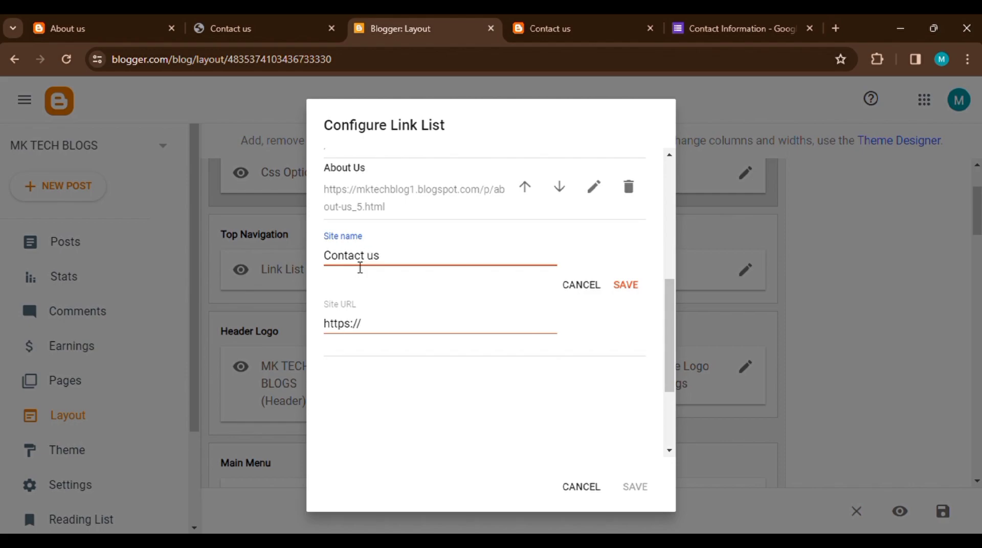
triple_click(405, 334)
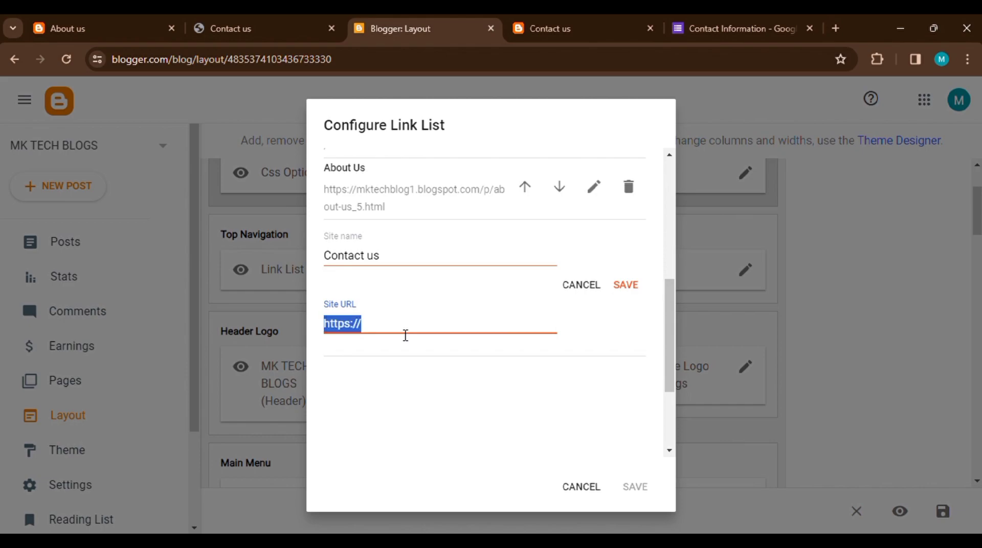
key(BackSpace)
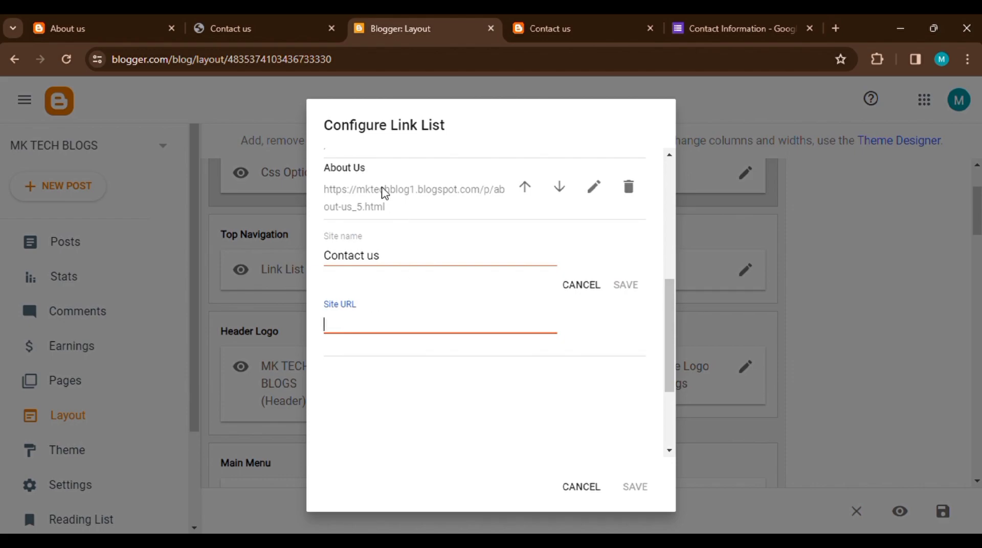
key(ctrl+v)
click(630, 288)
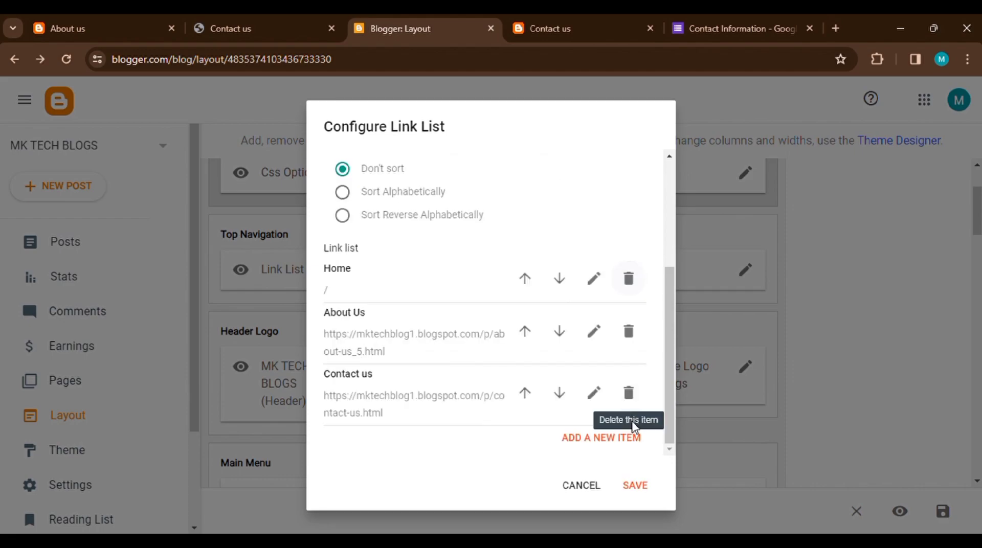
Save the Top Navigation link list with its new Contact us entry and save the blog layout.
click(634, 486)
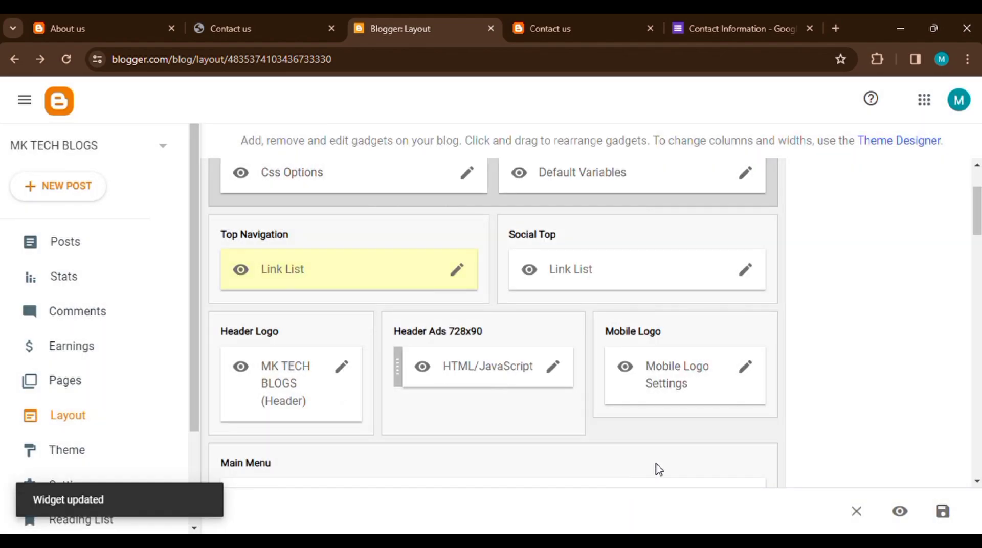
click(943, 515)
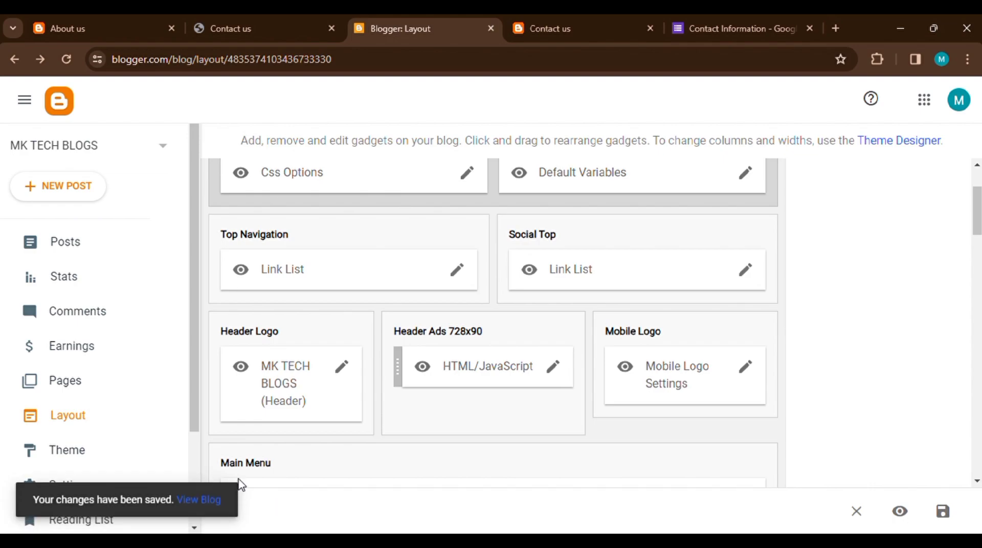
Reload the published Contact us page, follow the Contact us link in its top navigation, and look over the embedded form.
click(526, 16)
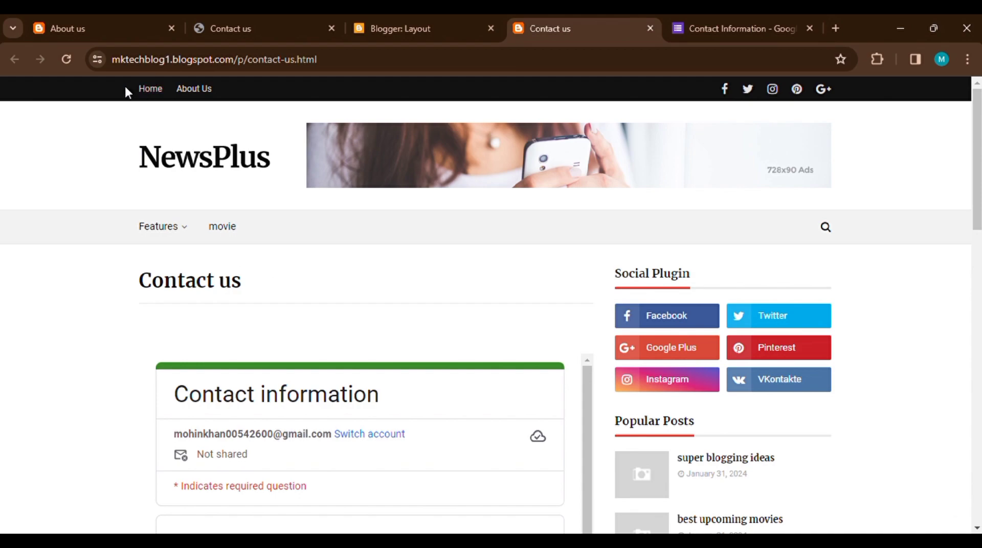
click(66, 59)
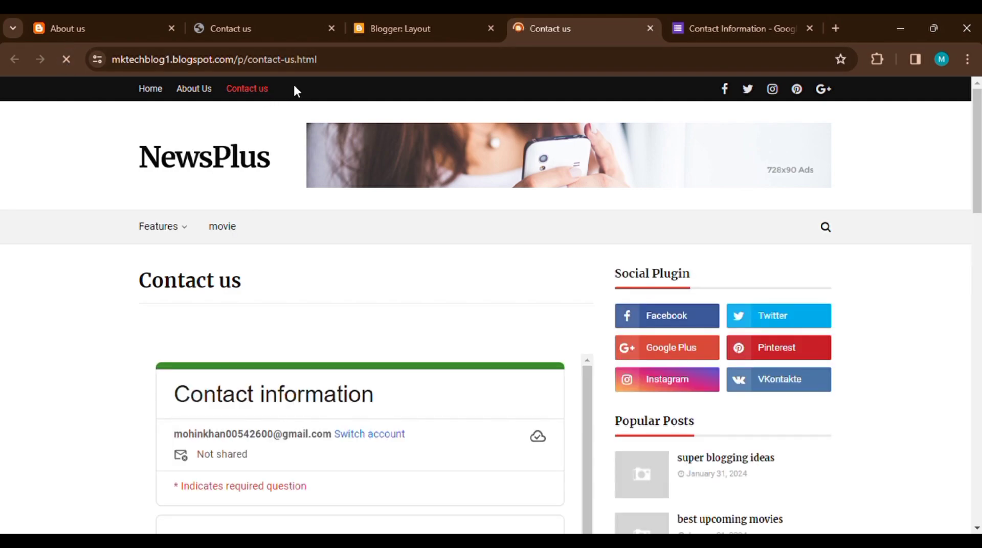
click(262, 93)
scroll(367, 316, down, 5)
scroll(366, 316, up, 2)
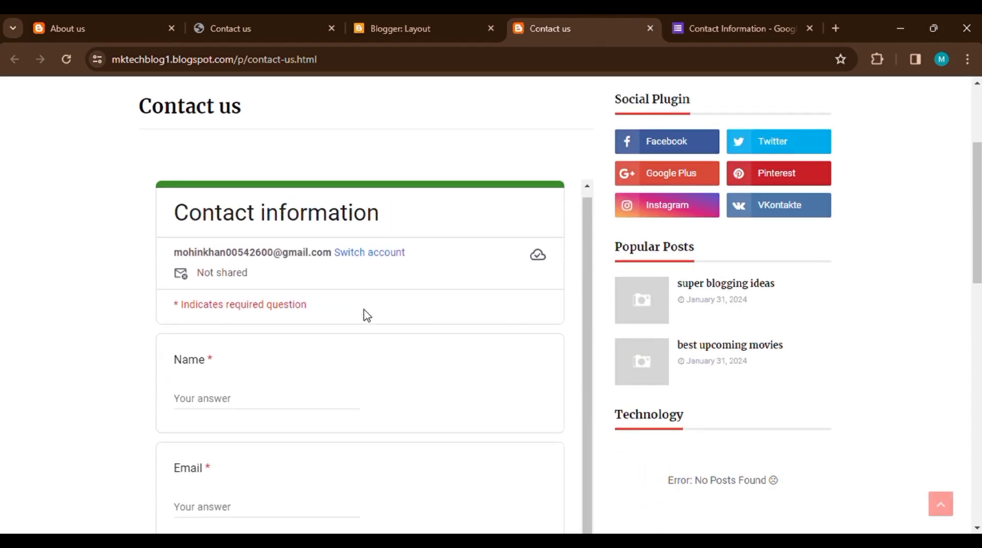
scroll(367, 315, down, 2)
scroll(367, 316, up, 5)
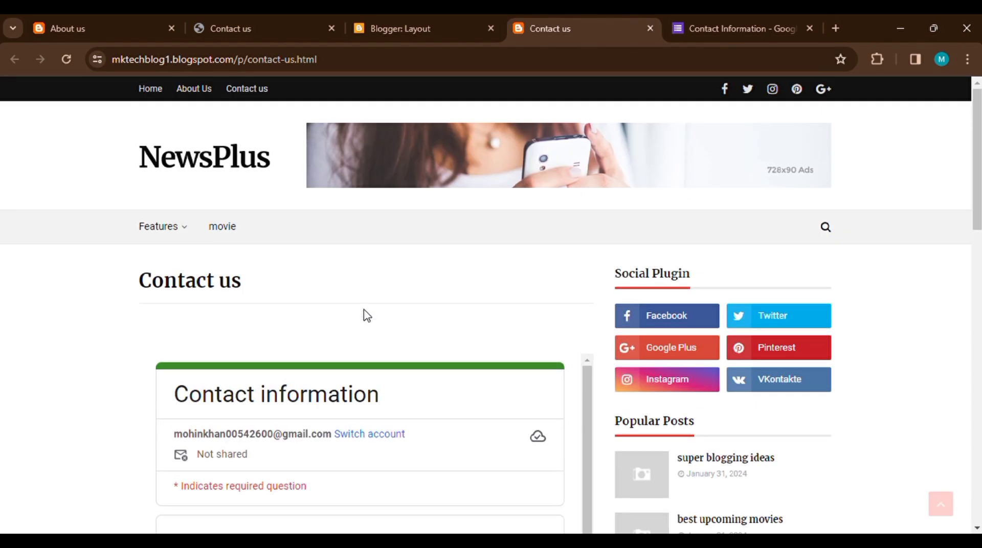